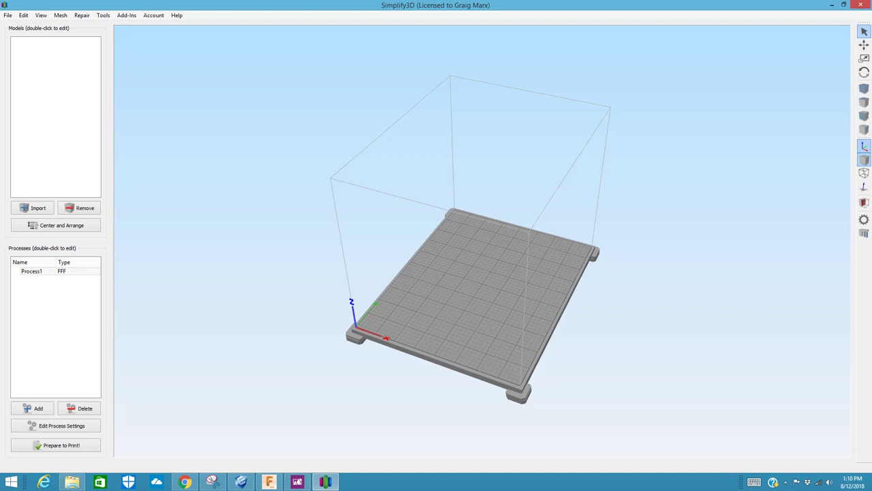
pyautogui.moveTo(487, 325); pyautogui.dragTo(417, 333)
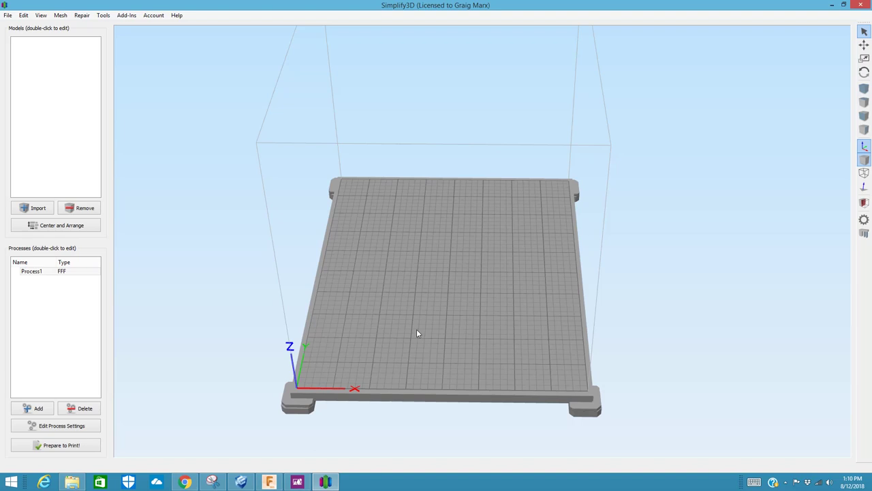
pyautogui.scroll(2, 416, 328)
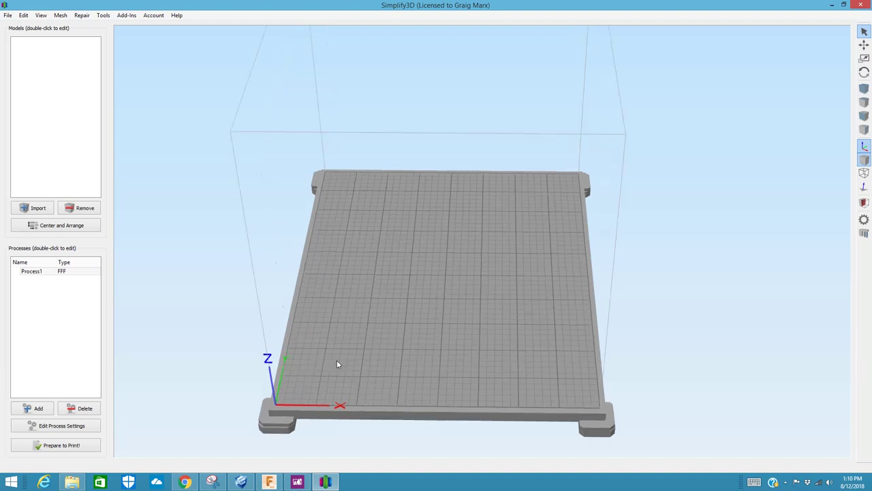
# Step: Switch to Thingiverse in Chrome and search the site for "dice"
pyautogui.click(184, 481)
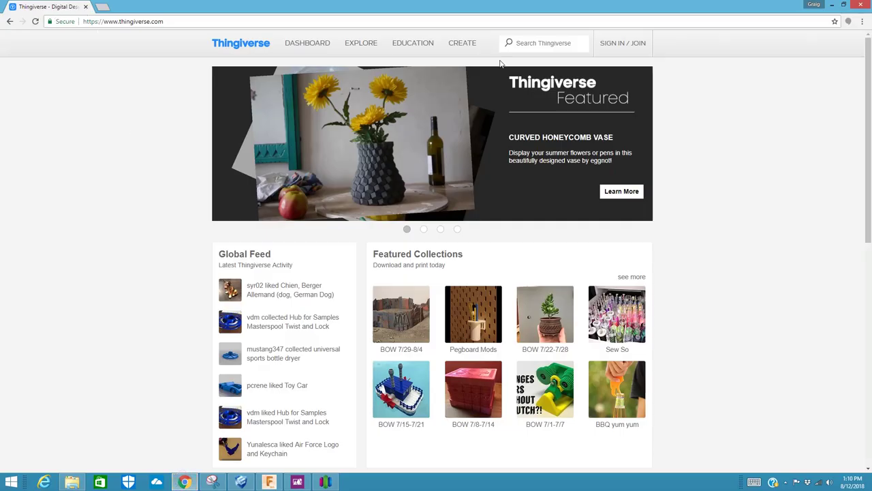
pyautogui.click(544, 46)
pyautogui.write('dice')
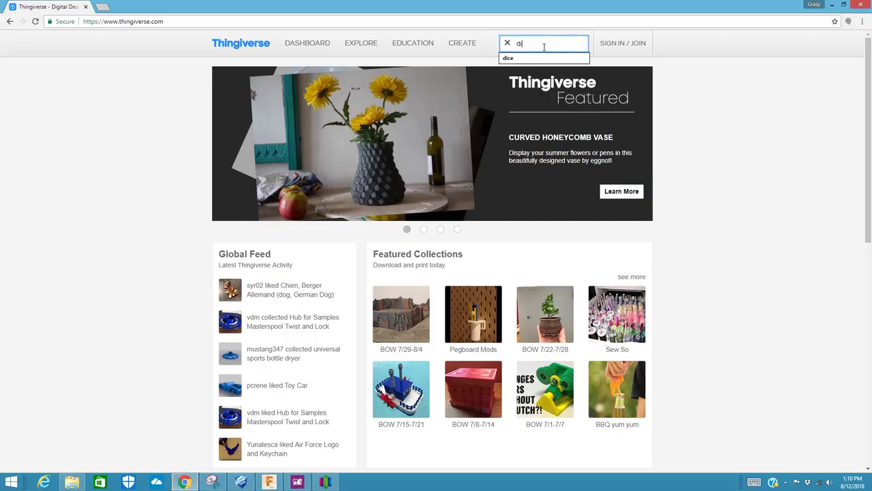
pyautogui.press('Return')
# Step: Find the pink six-sided die titled "Dice" among the search results and open its model page
pyautogui.scroll(-2, 428, 134)
pyautogui.scroll(-1, 429, 134)
pyautogui.scroll(-2, 585, 287)
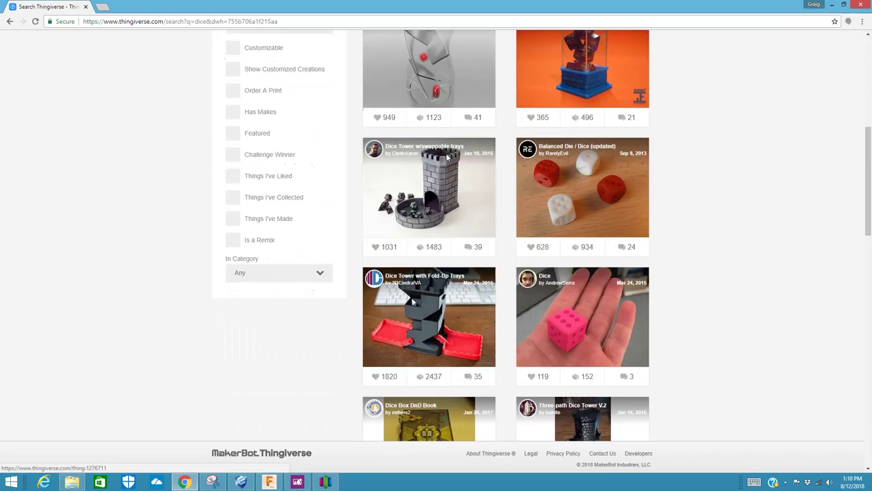
pyautogui.click(570, 301)
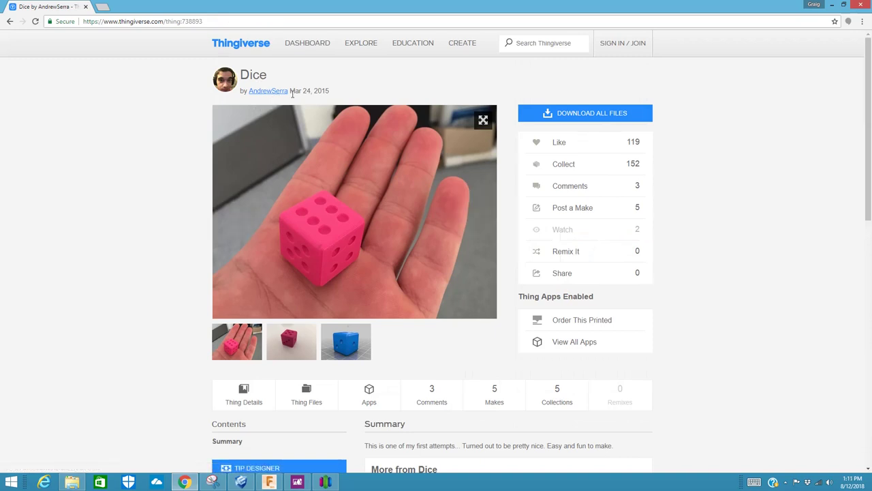
# Step: Switch to Simplify3D and import the dice model from the Downloads folder
pyautogui.click(325, 482)
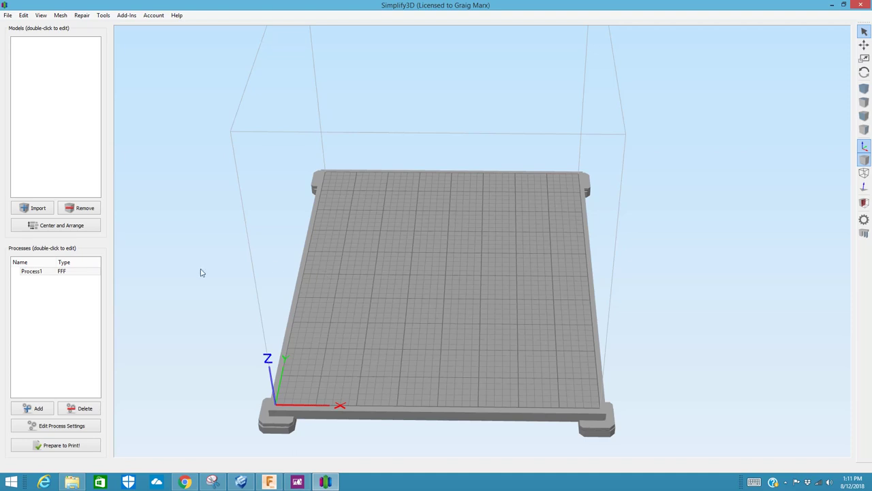
pyautogui.click(33, 211)
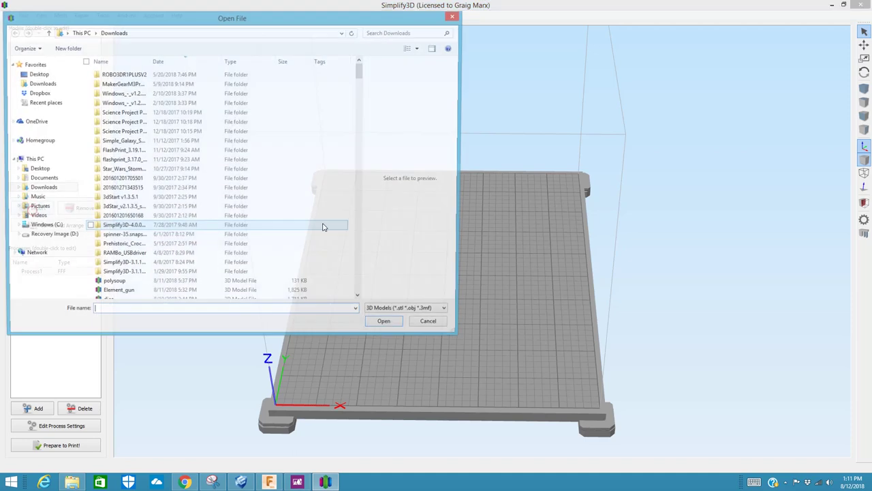
pyautogui.click(361, 300)
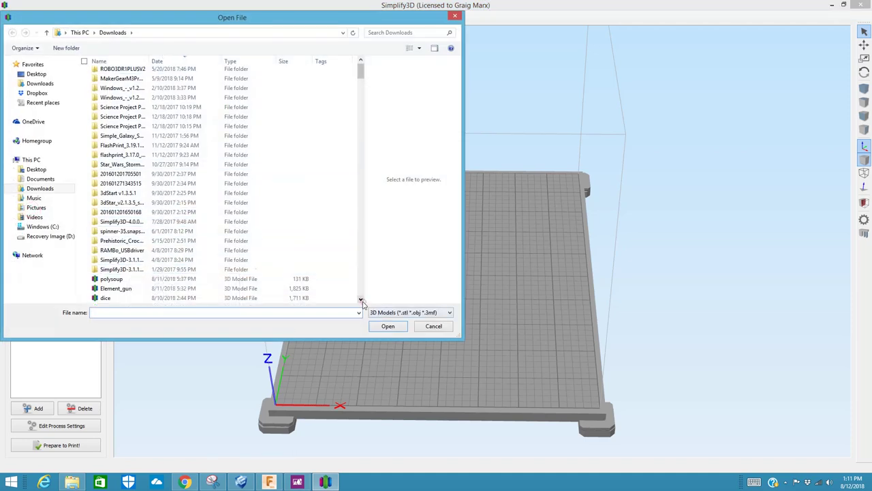
pyautogui.click(137, 279)
pyautogui.click(401, 326)
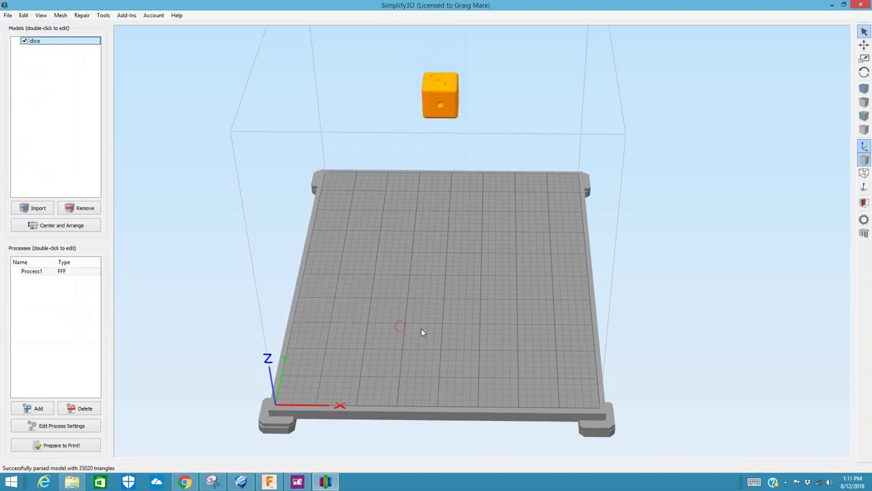
# Step: Center and arrange the dice on the rectangular print bed
pyautogui.moveTo(420, 328); pyautogui.dragTo(378, 323)
pyautogui.scroll(10, 419, 347)
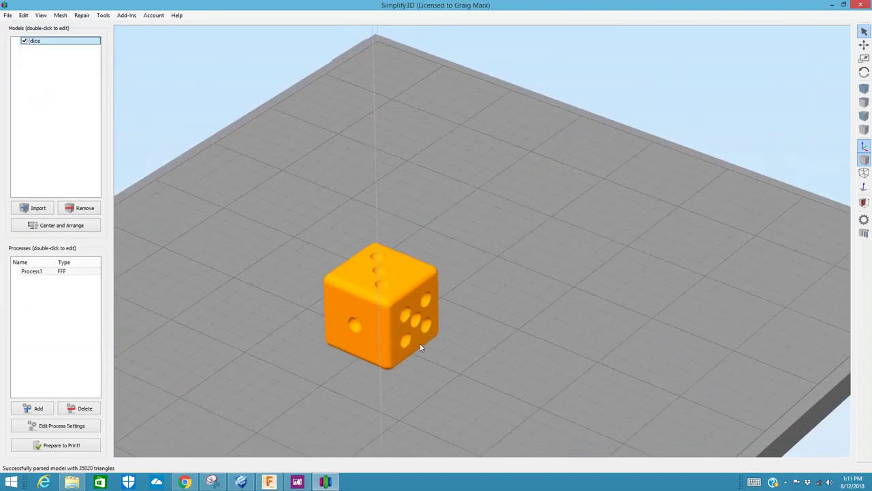
pyautogui.scroll(4, 452, 321)
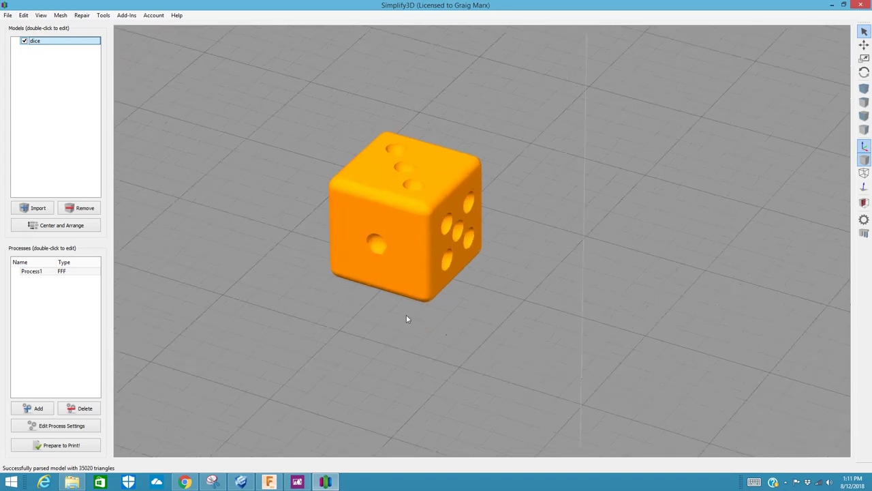
pyautogui.click(49, 225)
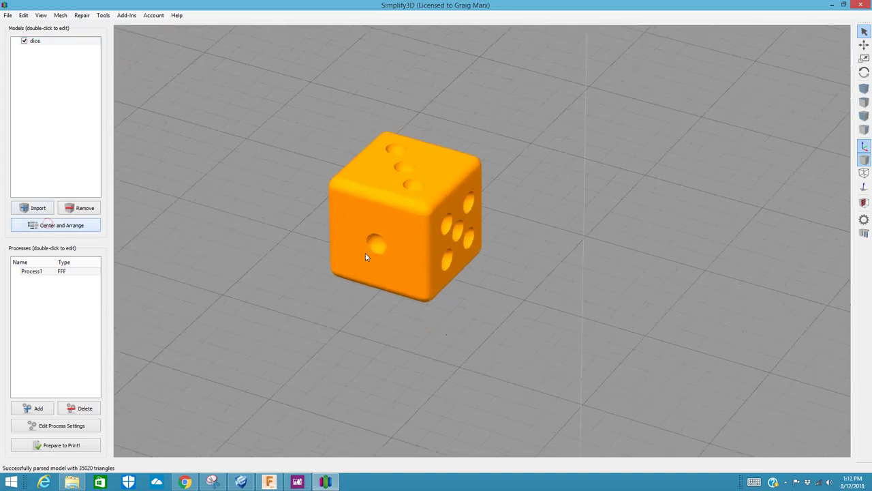
pyautogui.scroll(-3, 386, 311)
pyautogui.scroll(-5, 389, 313)
pyautogui.moveTo(394, 321); pyautogui.dragTo(415, 306)
pyautogui.click(31, 270)
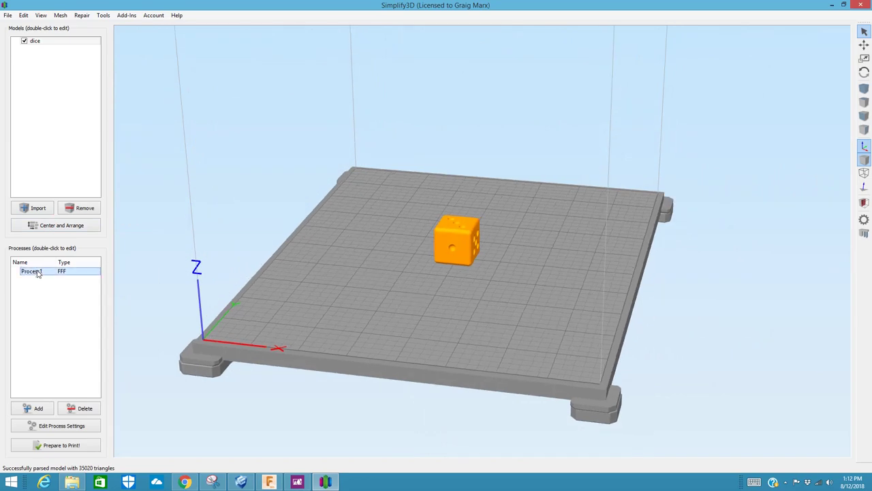
pyautogui.click(257, 199)
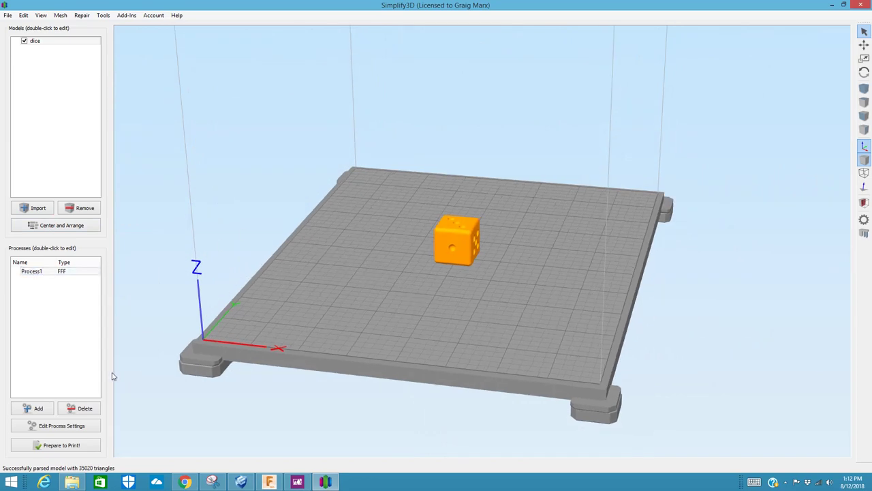
pyautogui.click(40, 272)
pyautogui.click(176, 106)
pyautogui.scroll(-3, 430, 318)
pyautogui.scroll(8, 443, 332)
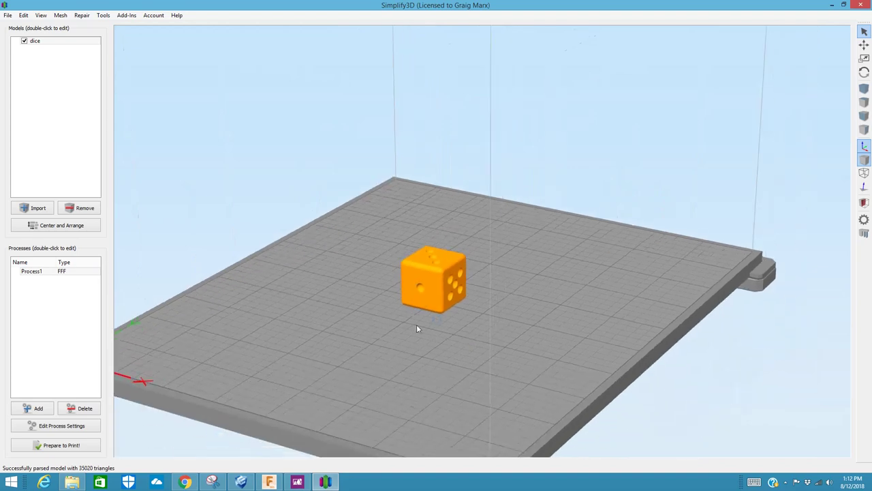
pyautogui.moveTo(420, 337); pyautogui.dragTo(442, 342)
pyautogui.scroll(2, 447, 339)
pyautogui.scroll(-3, 443, 334)
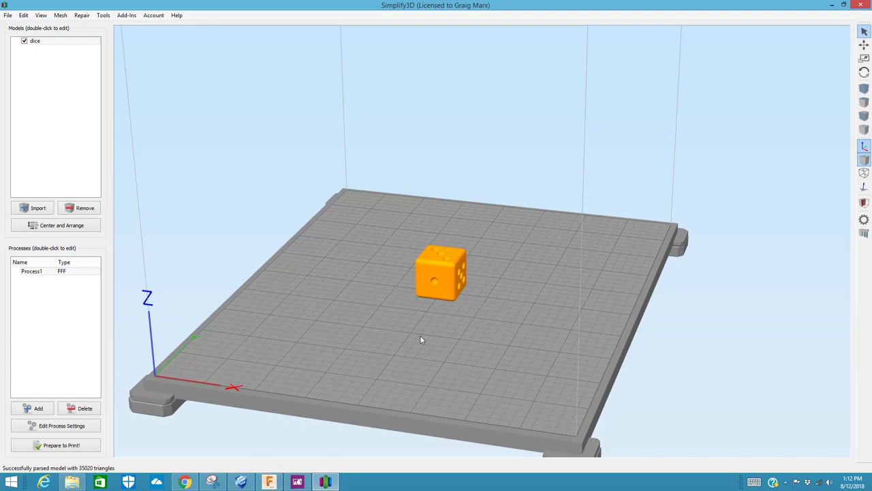
pyautogui.scroll(-2, 420, 350)
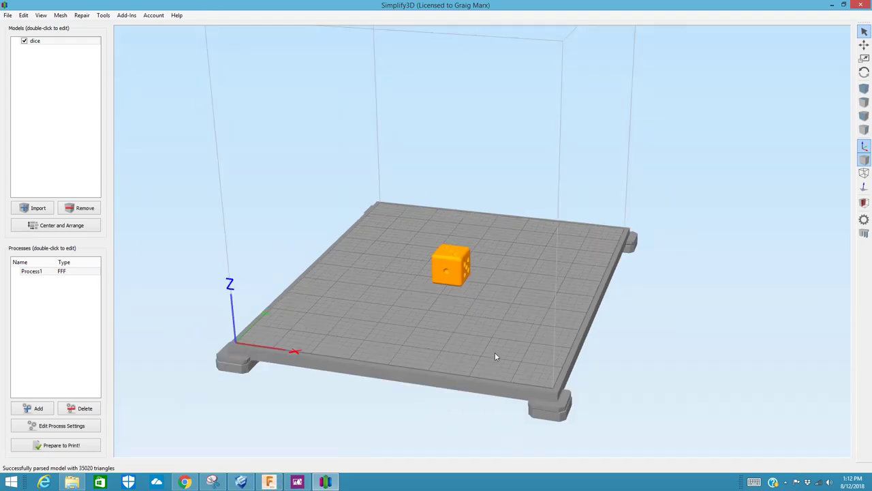
# Step: Configure the software for the SeeMeCNC Orion printer with the Configuration Assistant
pyautogui.click(179, 17)
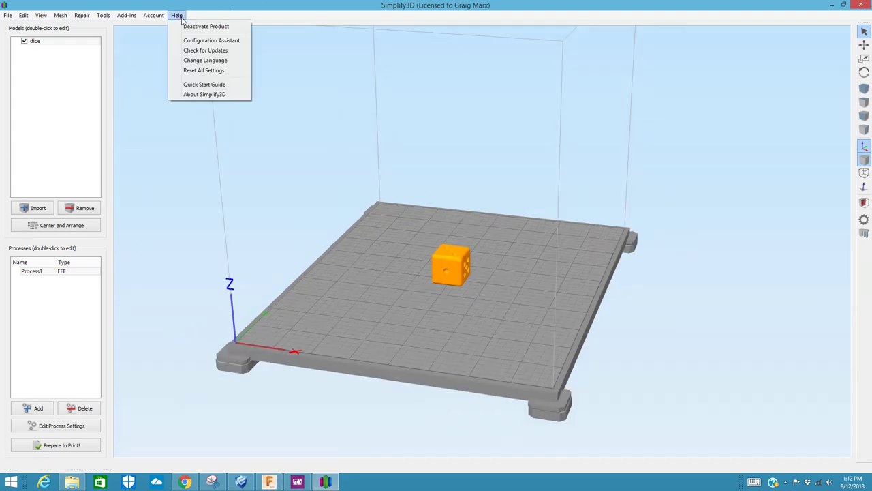
pyautogui.click(207, 41)
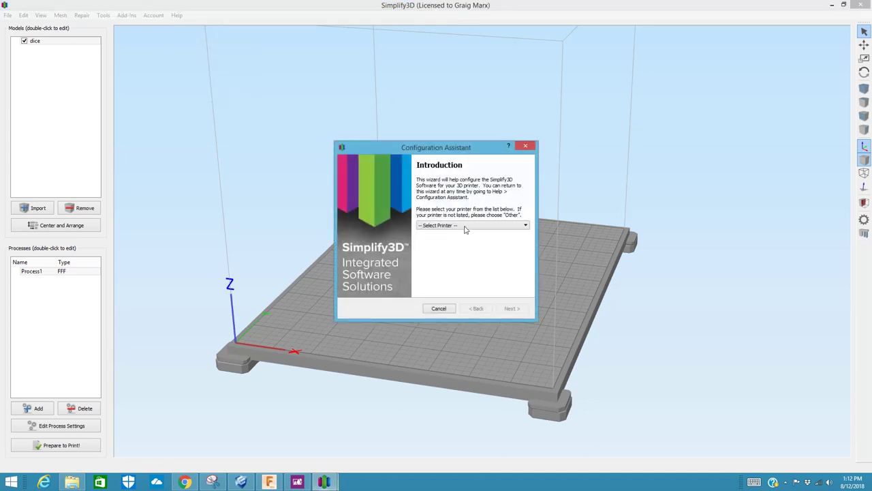
pyautogui.click(466, 225)
pyautogui.scroll(-20, 528, 254)
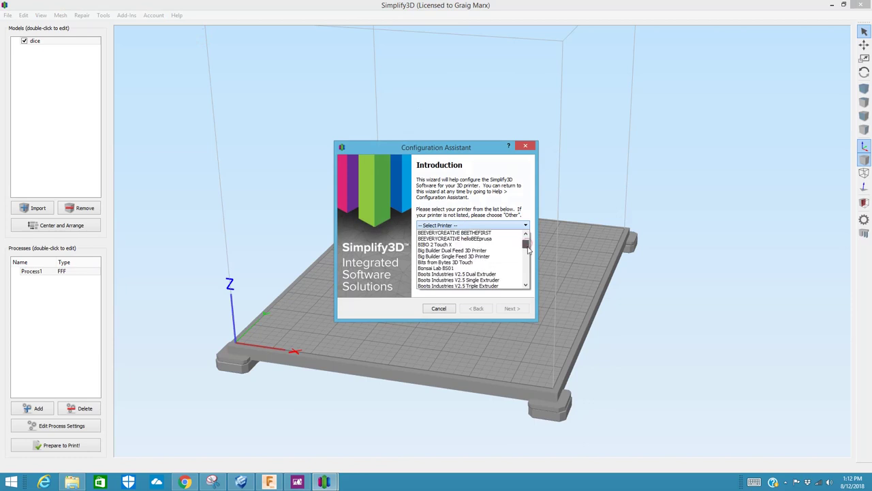
pyautogui.scroll(-8, 529, 255)
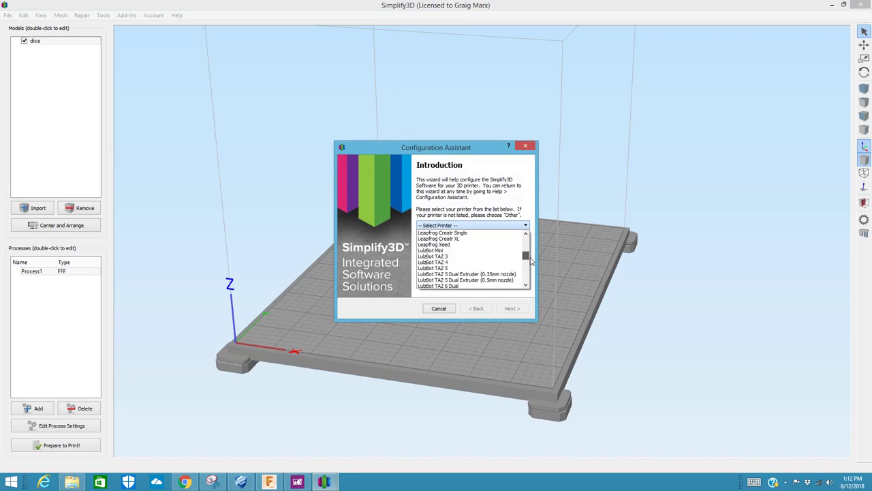
pyautogui.moveTo(530, 258); pyautogui.dragTo(533, 270)
pyautogui.click(526, 234)
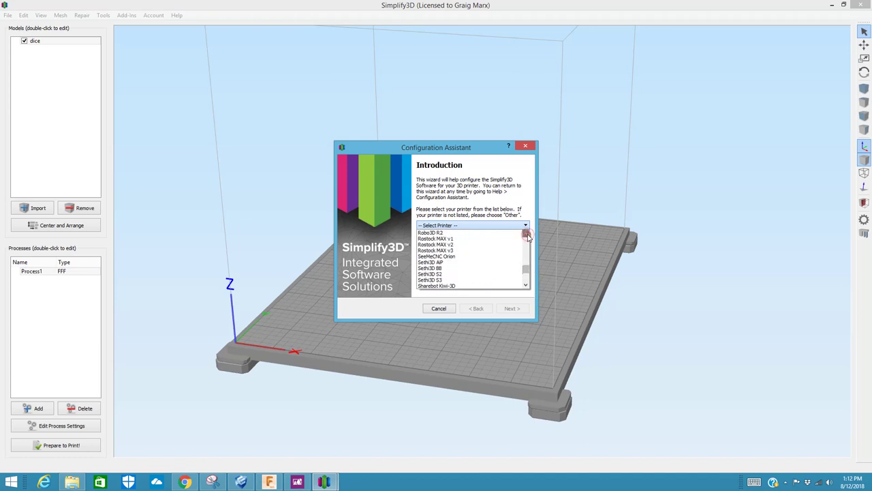
pyautogui.click(491, 257)
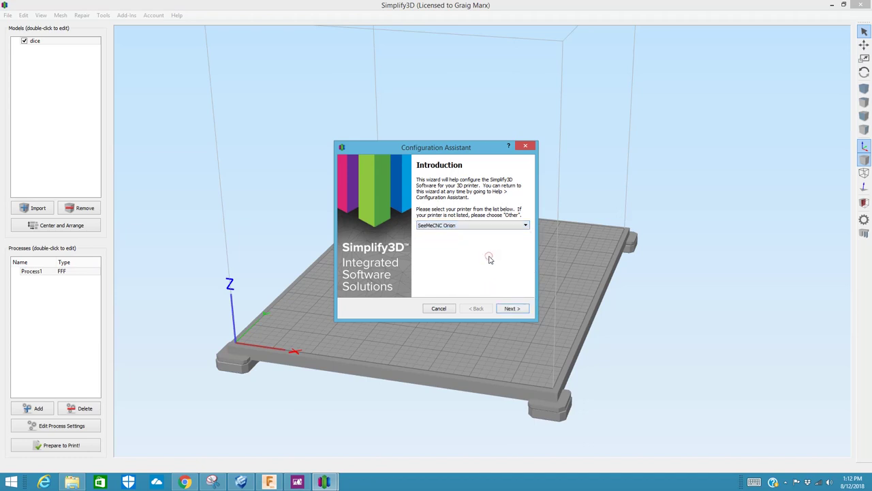
pyautogui.click(513, 312)
pyautogui.click(515, 311)
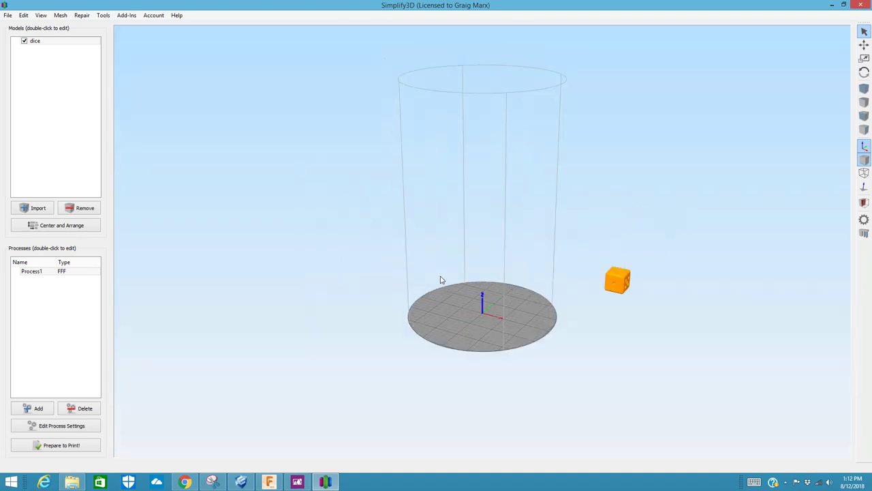
# Step: Center and arrange the dice on the round print bed
pyautogui.scroll(2, 470, 310)
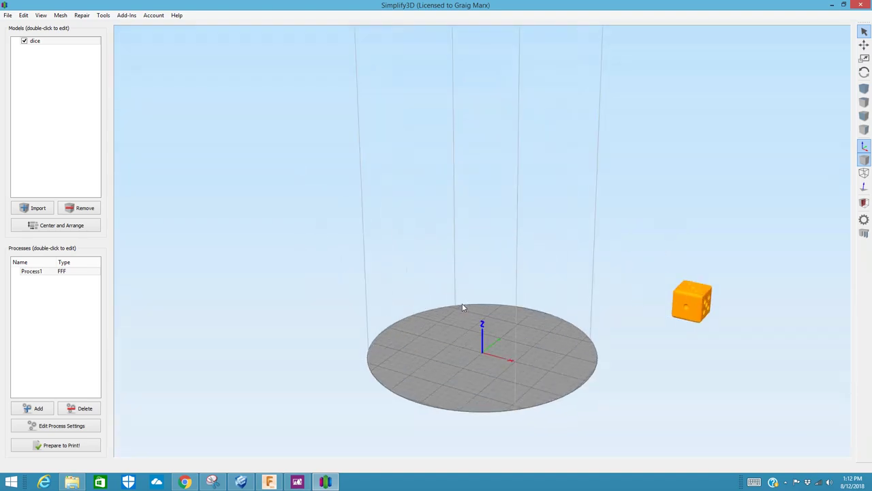
pyautogui.scroll(-3, 457, 300)
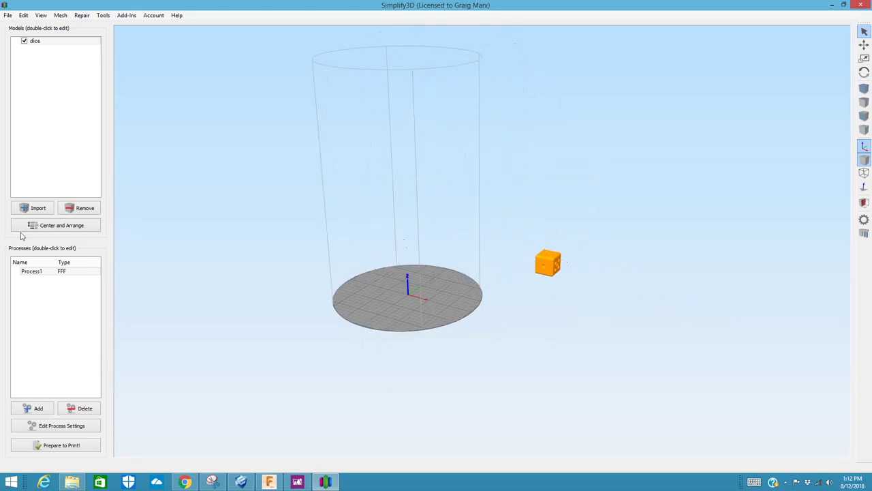
pyautogui.click(47, 227)
pyautogui.moveTo(293, 302); pyautogui.dragTo(316, 295)
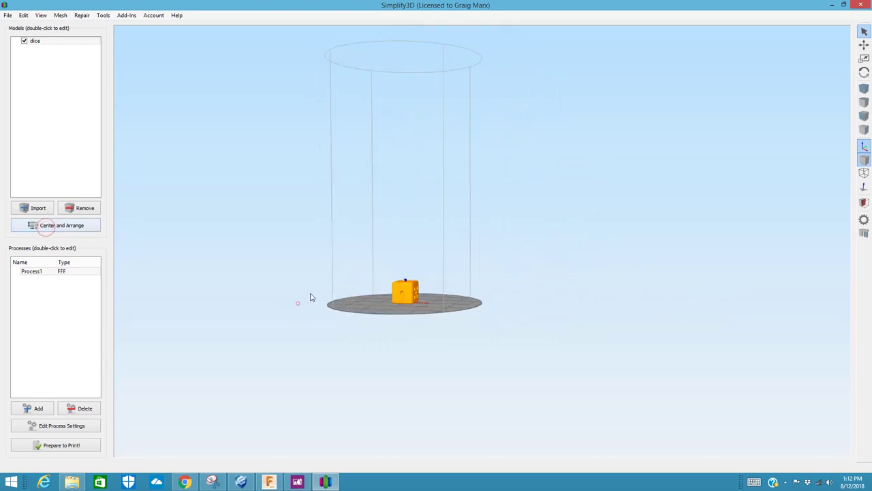
pyautogui.scroll(5, 298, 302)
pyautogui.moveTo(442, 346); pyautogui.dragTo(402, 368)
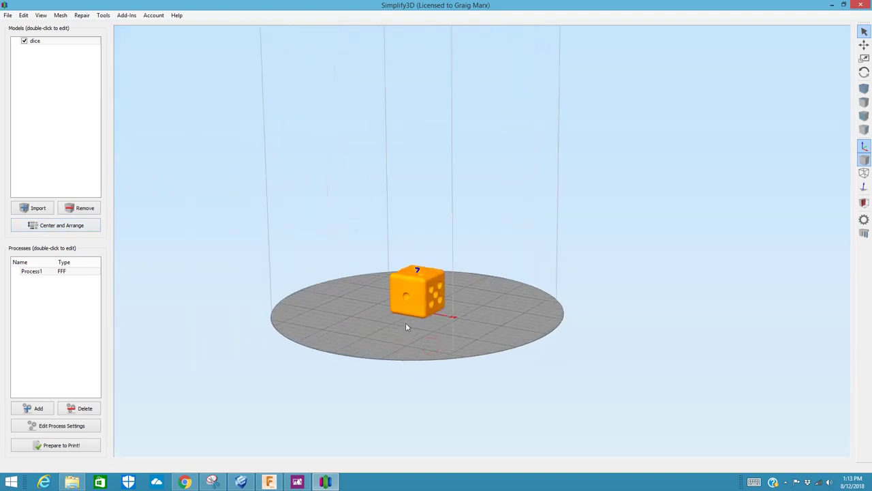
# Step: Open the settings of Process1, select the MakerGearRAPTOR profile and hide the advanced settings
pyautogui.doubleClick(41, 272)
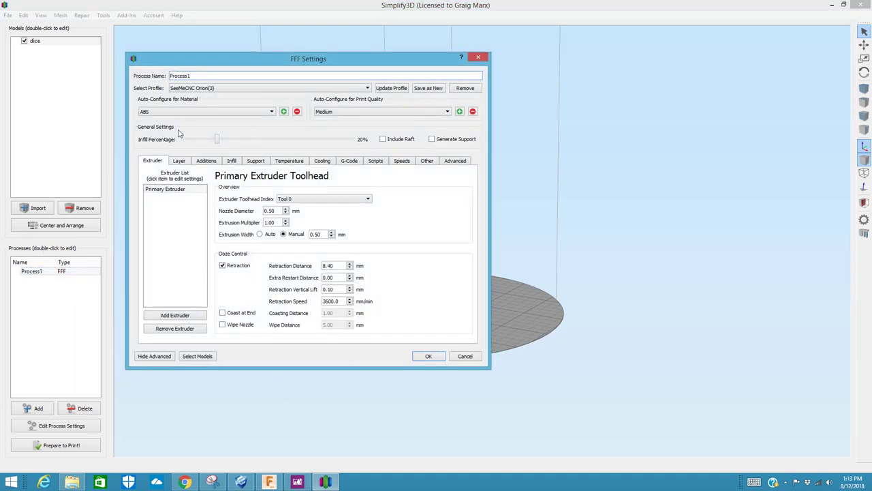
pyautogui.click(359, 92)
pyautogui.moveTo(368, 141); pyautogui.dragTo(369, 124)
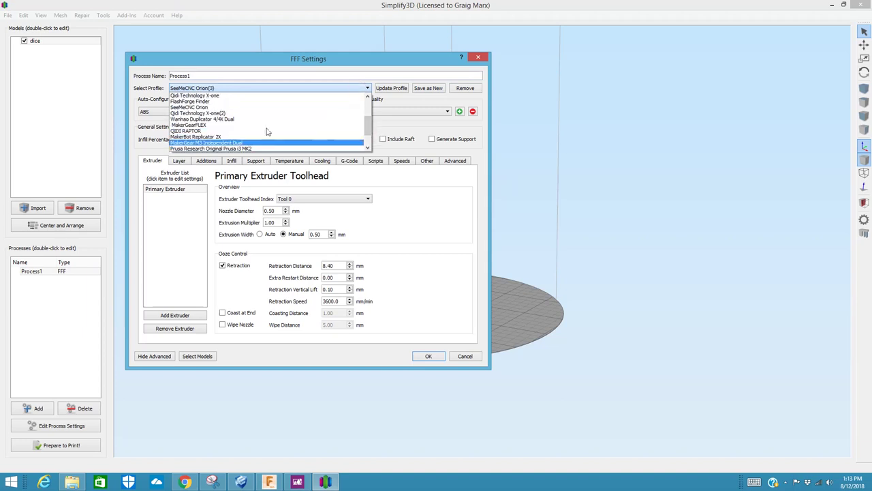
pyautogui.scroll(-1, 284, 128)
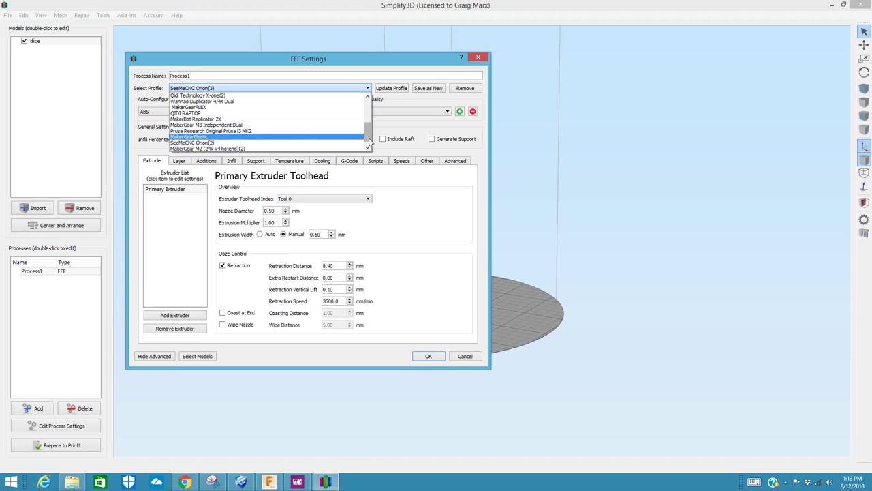
pyautogui.moveTo(368, 135)
pyautogui.mouseDown()
pyautogui.moveTo(370, 144)
pyautogui.moveTo(369, 125)
pyautogui.mouseUp()
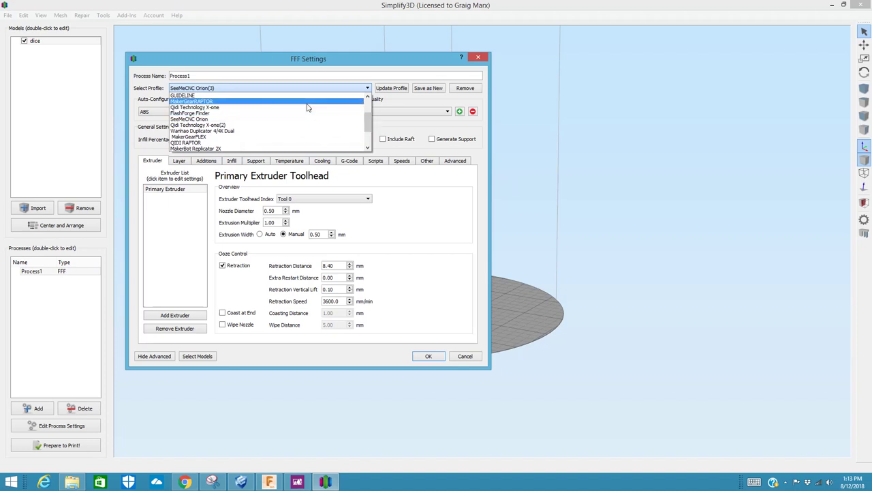
pyautogui.click(210, 103)
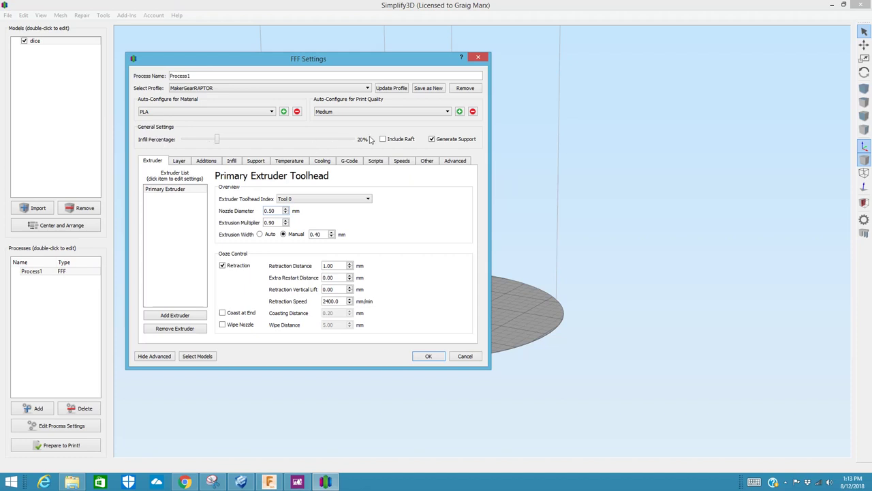
pyautogui.click(155, 356)
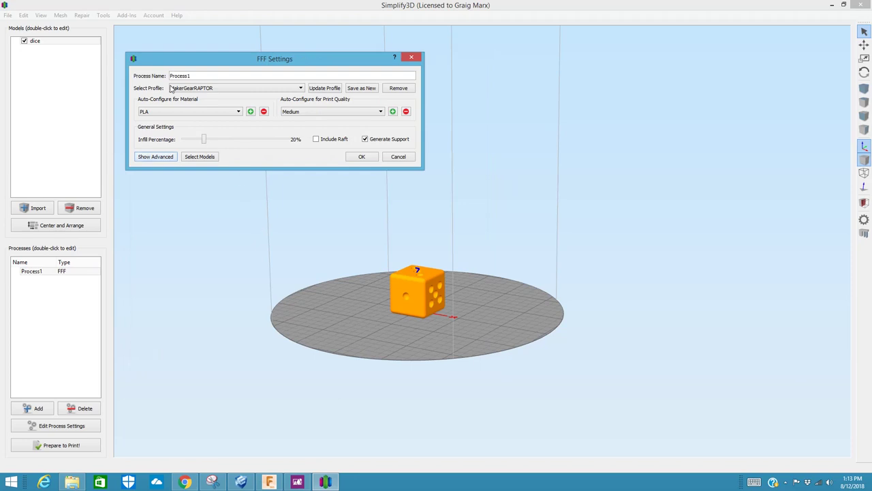
# Step: Set the infill percentage of Process1 to 10%, accept the settings, and center and arrange the dice on the print bed
pyautogui.moveTo(230, 58); pyautogui.dragTo(281, 56)
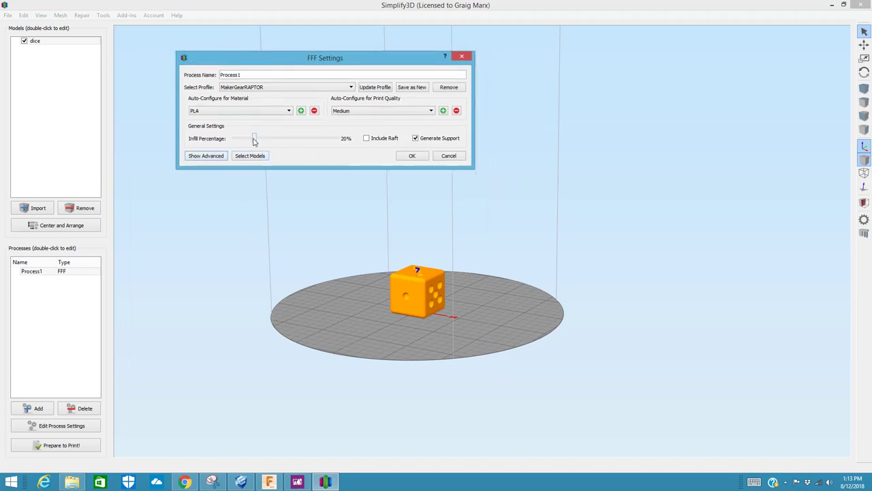
pyautogui.moveTo(254, 141); pyautogui.dragTo(245, 142)
pyautogui.click(420, 157)
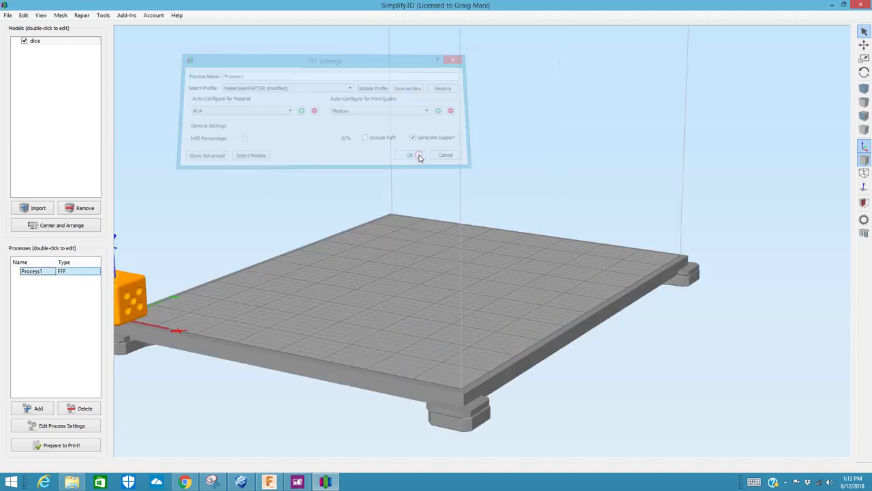
pyautogui.click(56, 225)
pyautogui.moveTo(382, 300); pyautogui.dragTo(419, 332)
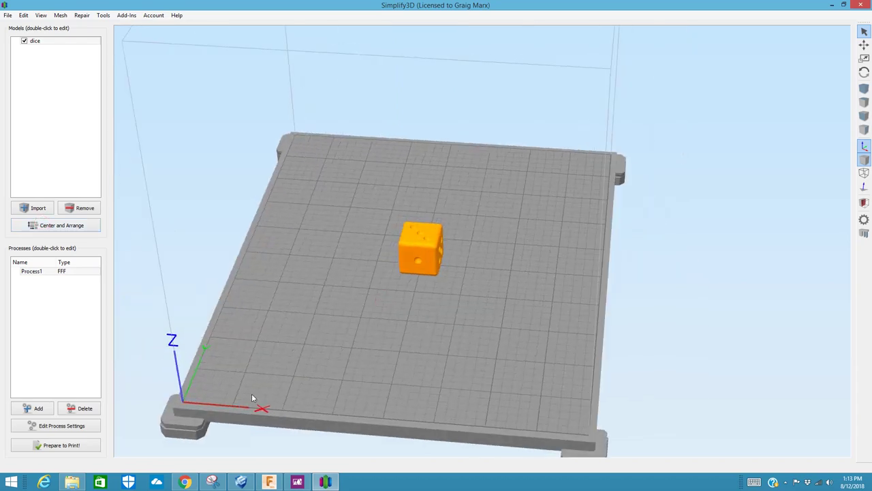
# Step: Preview the sliced dice with the highest shown layer lowered to 92 and examine its internal infill
pyautogui.click(84, 448)
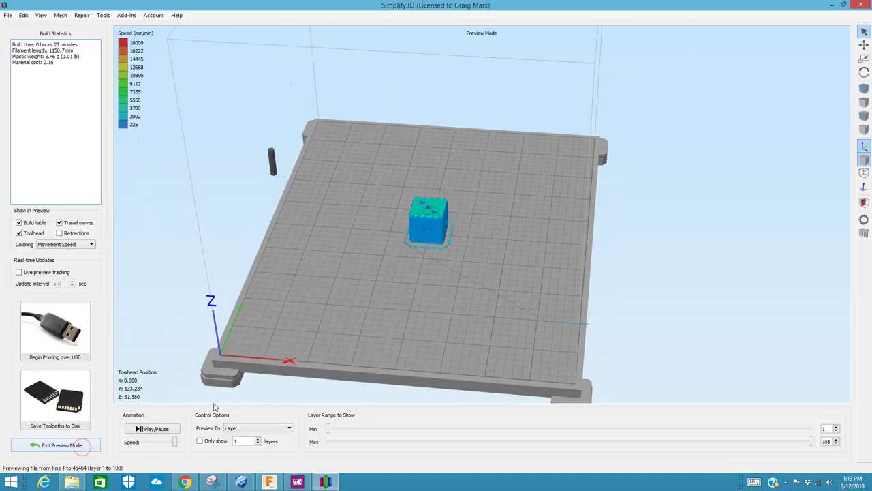
pyautogui.scroll(6, 459, 266)
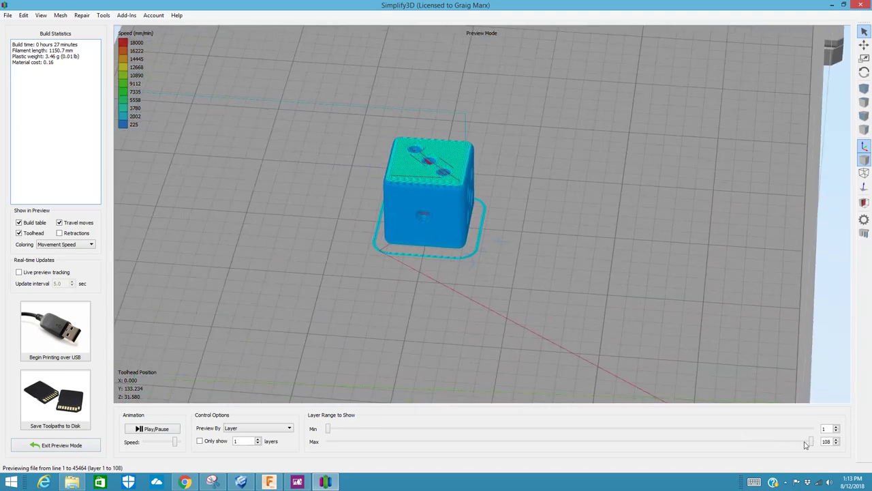
pyautogui.moveTo(811, 441); pyautogui.dragTo(738, 443)
pyautogui.scroll(2, 448, 274)
pyautogui.scroll(3, 450, 279)
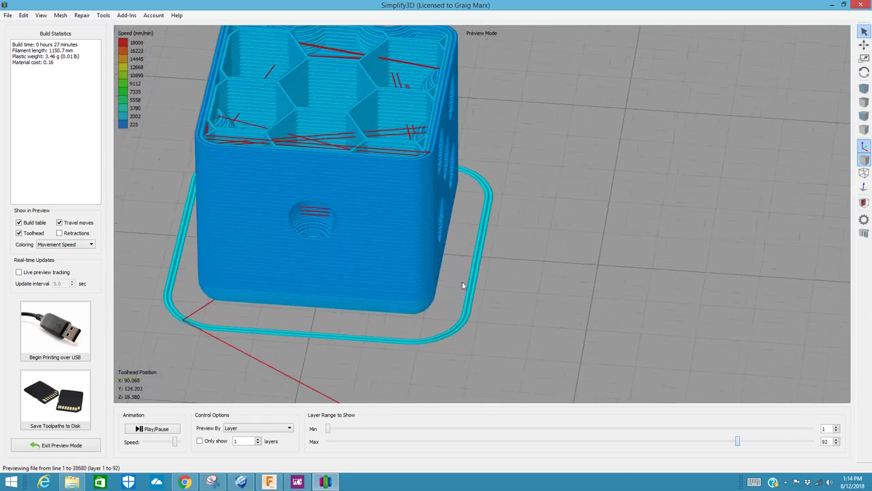
pyautogui.moveTo(442, 270); pyautogui.dragTo(466, 311)
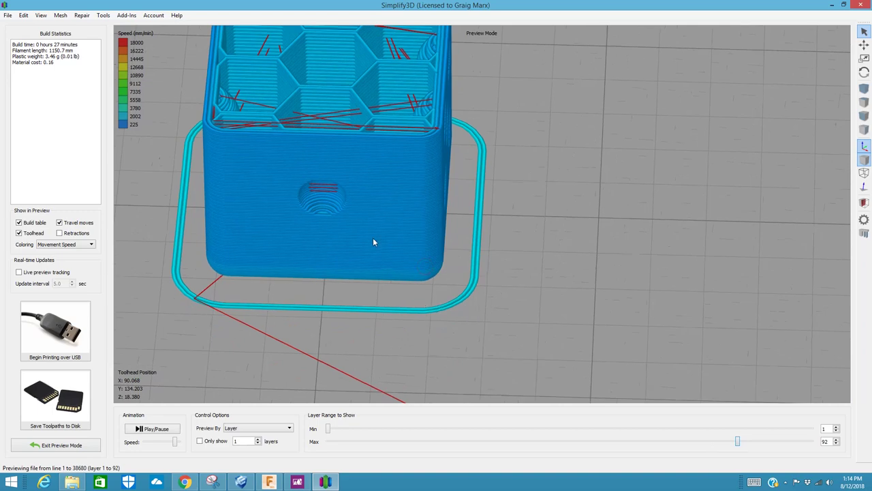
pyautogui.scroll(-4, 356, 178)
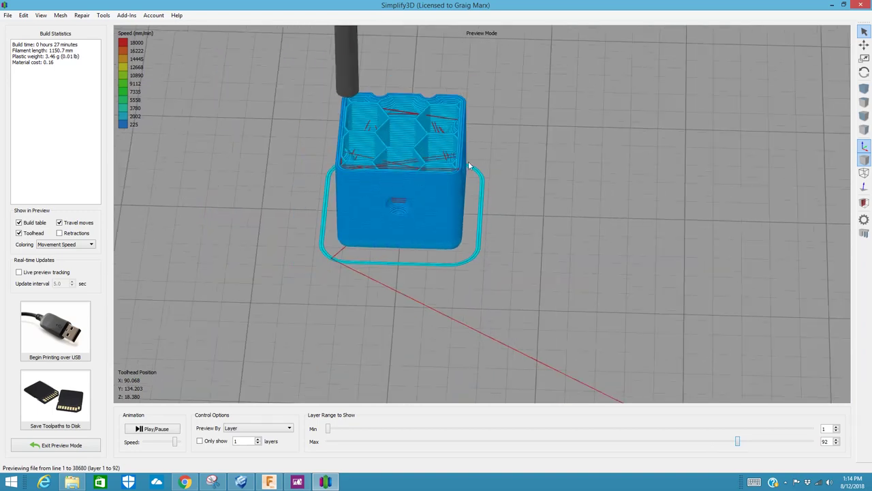
pyautogui.moveTo(472, 168); pyautogui.dragTo(495, 253)
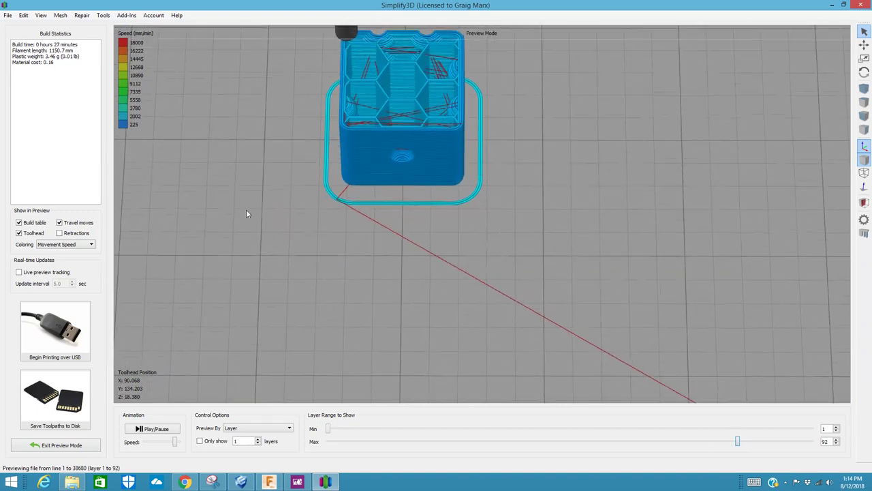
pyautogui.moveTo(247, 213); pyautogui.dragTo(285, 253, button='right')
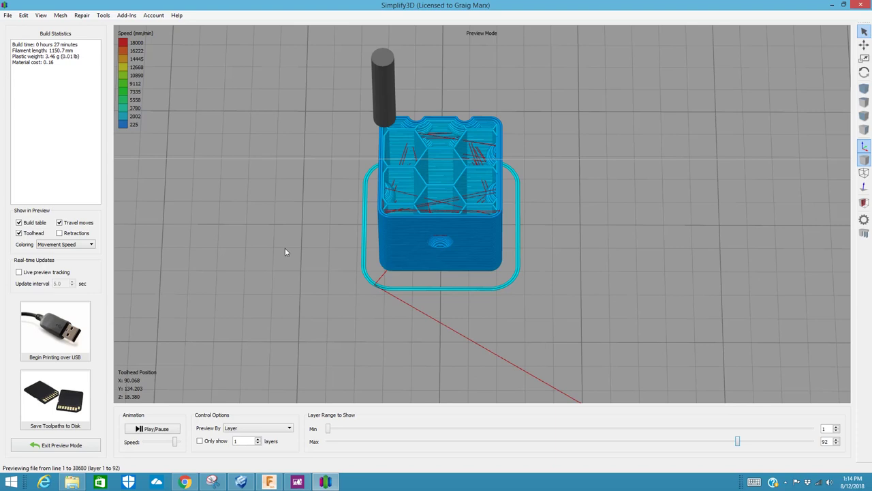
pyautogui.click(77, 444)
# Step: Set the internal fill pattern of Process1 to Grid in the advanced infill settings and accept the change
pyautogui.doubleClick(39, 272)
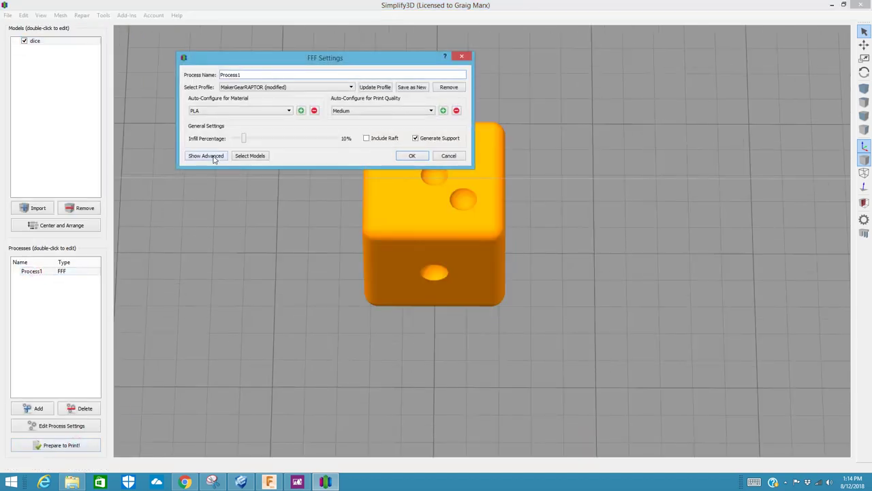
pyautogui.click(213, 156)
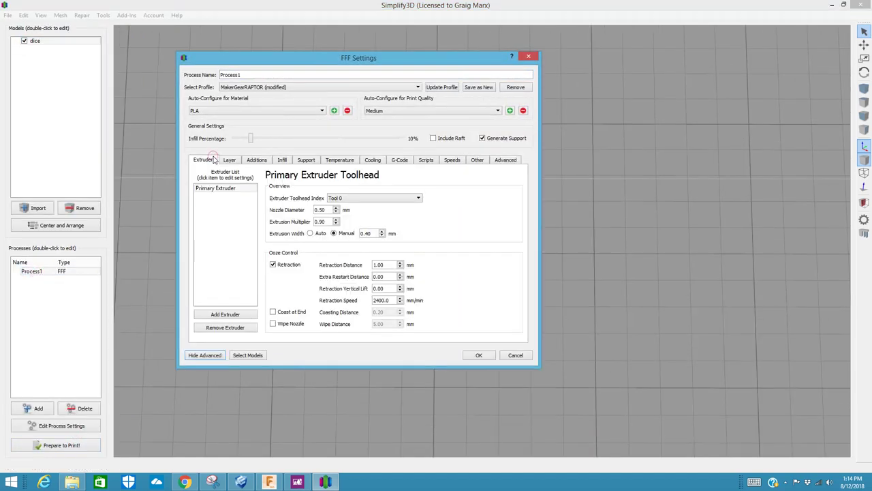
pyautogui.click(282, 161)
pyautogui.click(315, 197)
pyautogui.click(315, 208)
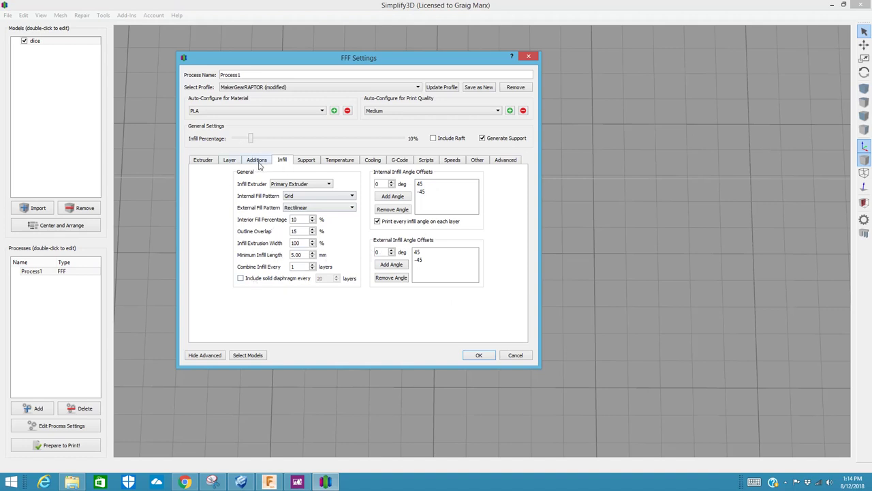
pyautogui.click(476, 357)
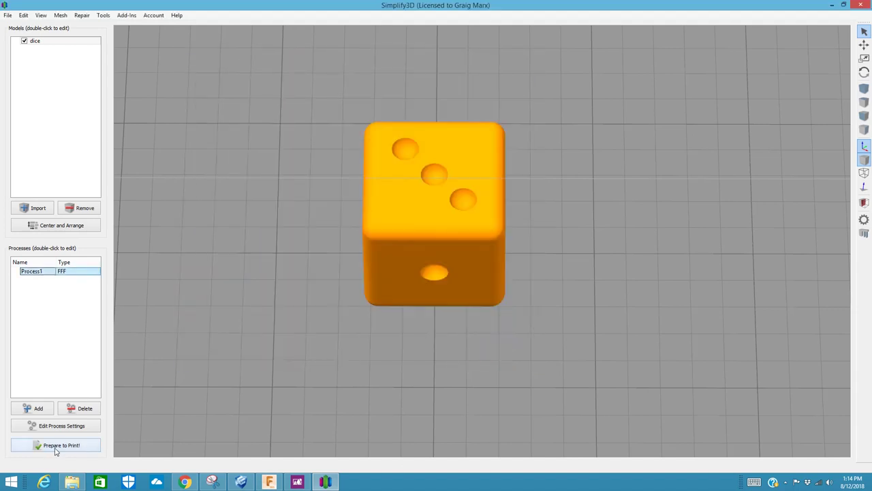
# Step: Preview the dice's grid infill with the highest shown layer lowered to 86, and check the full print's build statistics
pyautogui.click(57, 446)
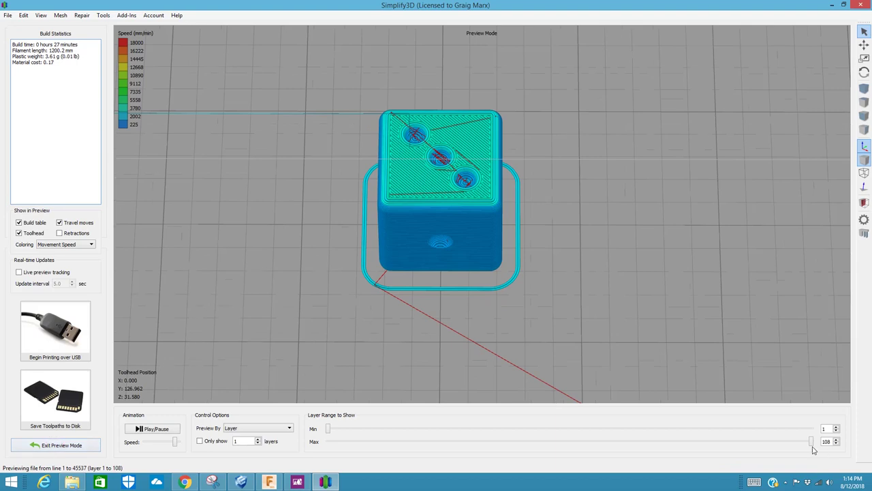
pyautogui.moveTo(811, 443); pyautogui.dragTo(752, 443)
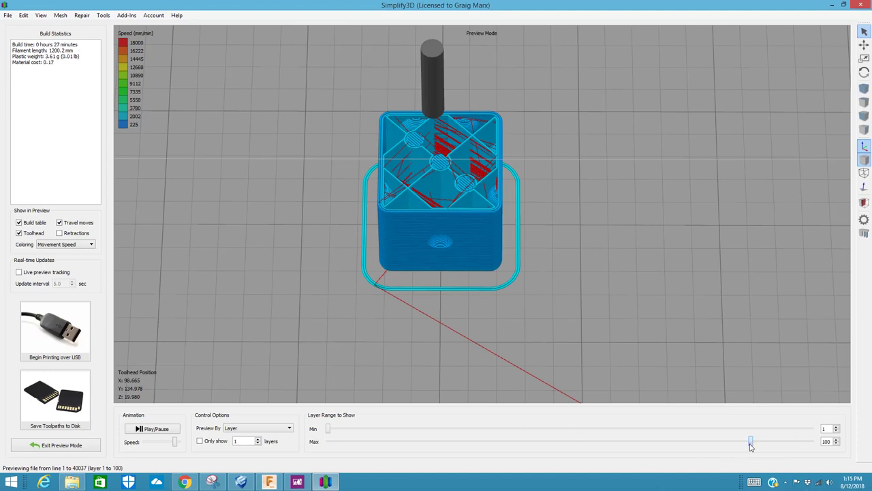
pyautogui.moveTo(751, 442); pyautogui.dragTo(715, 444)
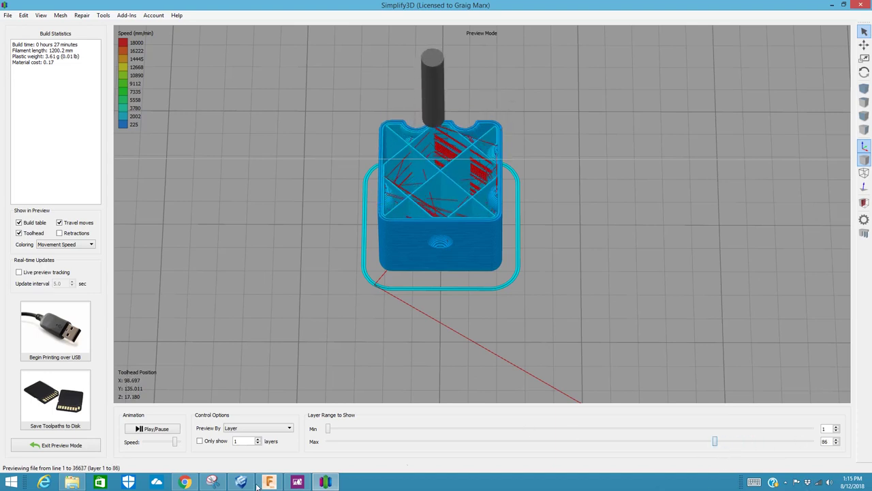
pyautogui.click(41, 446)
pyautogui.scroll(3, 298, 393)
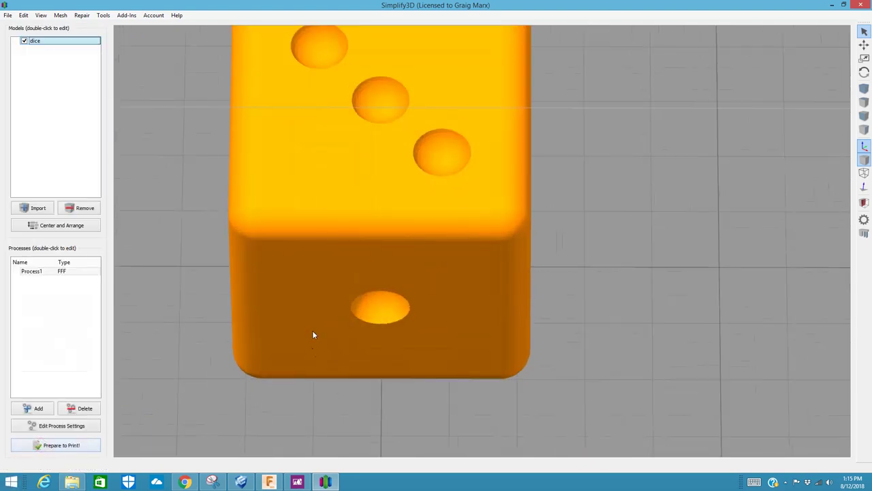
pyautogui.scroll(-8, 314, 334)
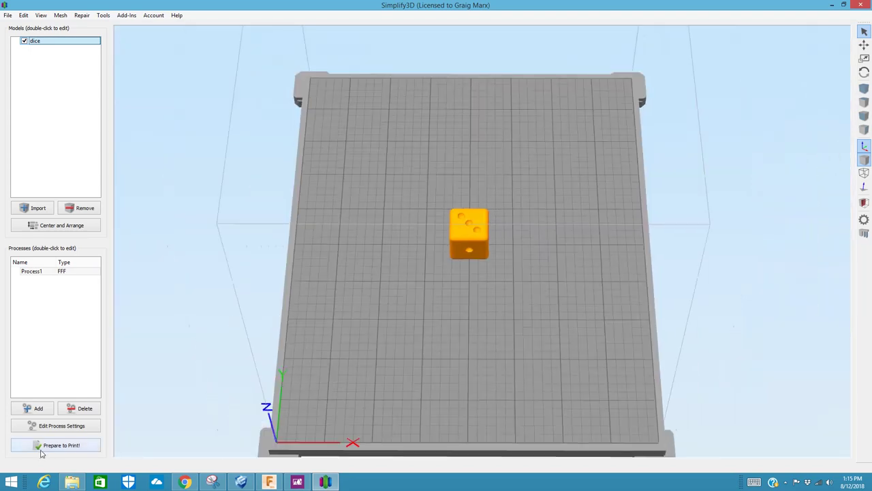
pyautogui.click(46, 447)
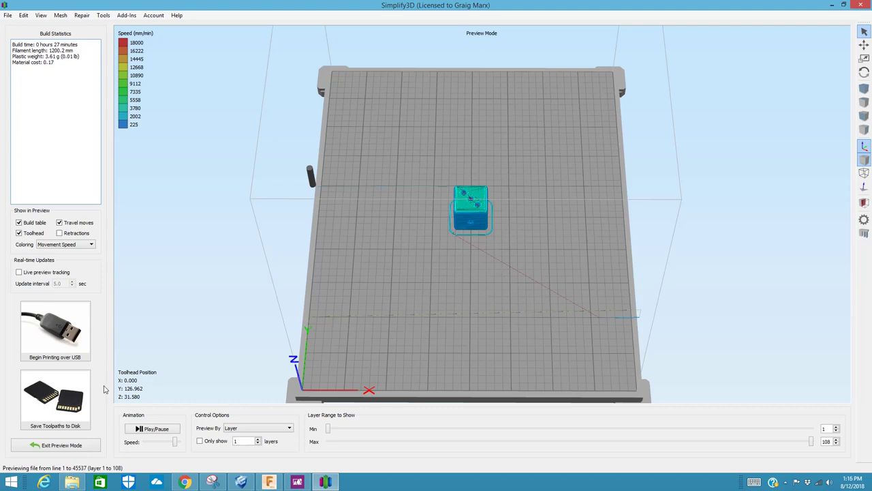
pyautogui.click(56, 445)
# Step: Duplicate the dice with 14 copies, and center and arrange them all on the print bed
pyautogui.click(24, 15)
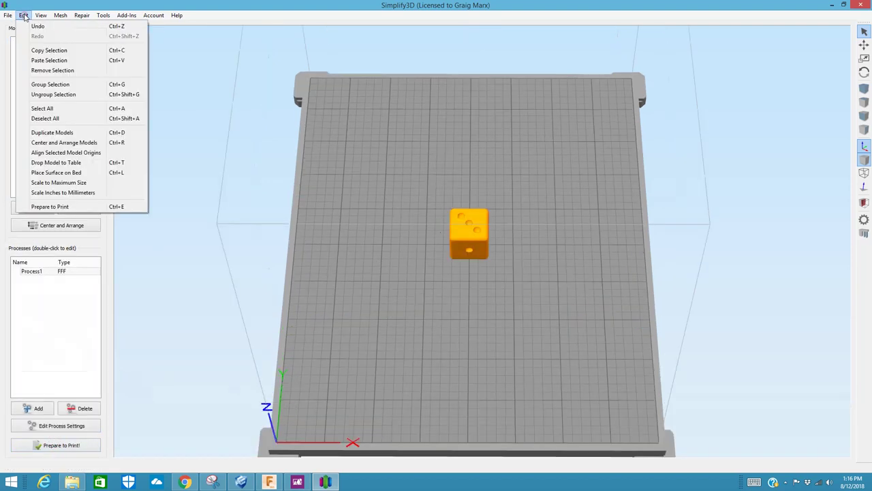
pyautogui.click(72, 132)
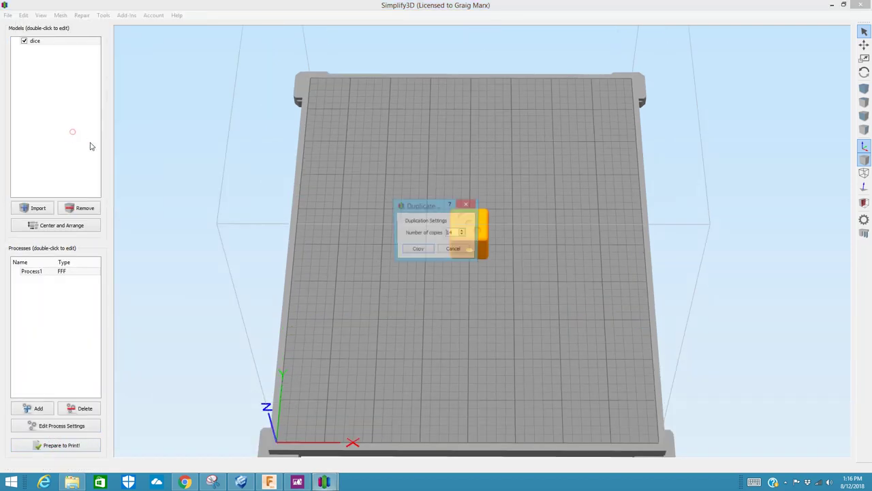
pyautogui.click(417, 250)
pyautogui.click(60, 225)
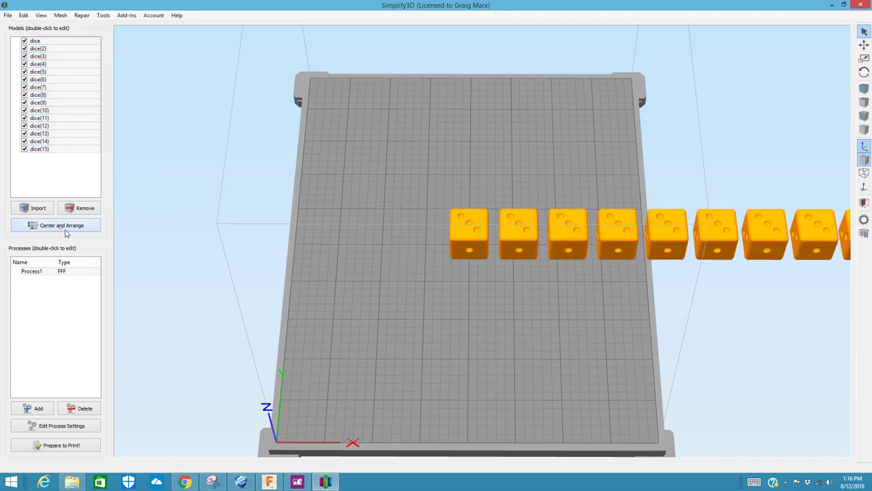
# Step: Preview the toolpaths of the arranged dice copies and check the build time, filament and cost statistics
pyautogui.click(57, 445)
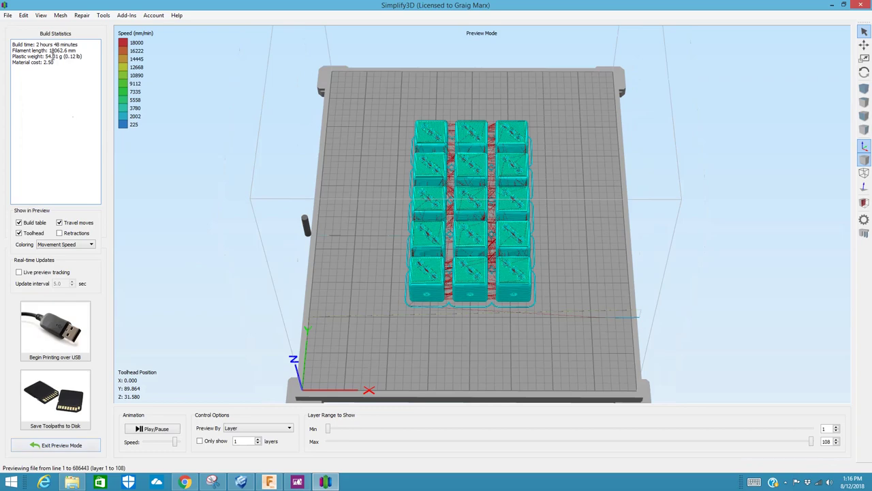
pyautogui.moveTo(336, 270); pyautogui.dragTo(310, 259)
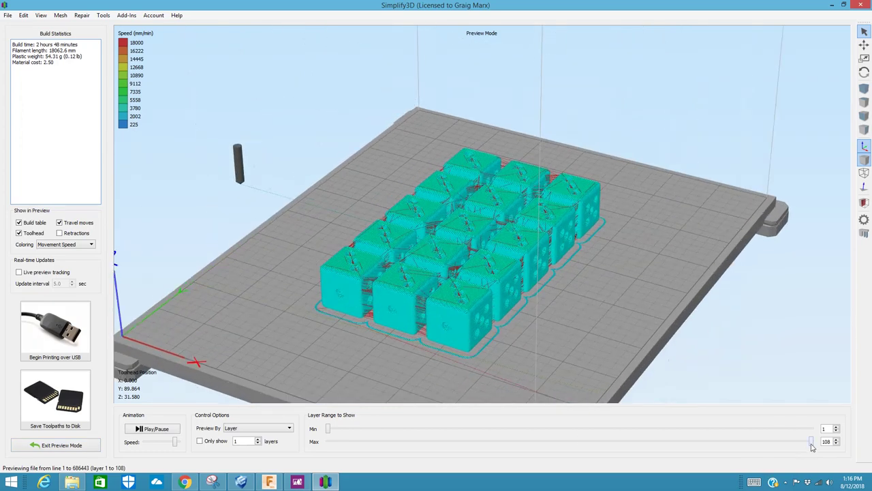
pyautogui.moveTo(811, 441)
pyautogui.mouseDown()
pyautogui.moveTo(679, 450)
pyautogui.moveTo(810, 447)
pyautogui.mouseUp()
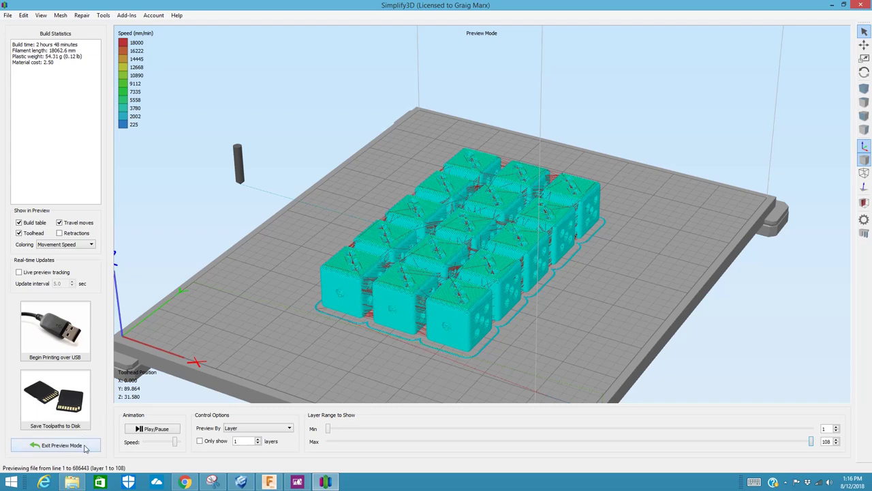
pyautogui.click(85, 445)
# Step: Remove all dice from the bed and import a single dice model from the Downloads folder
pyautogui.click(75, 208)
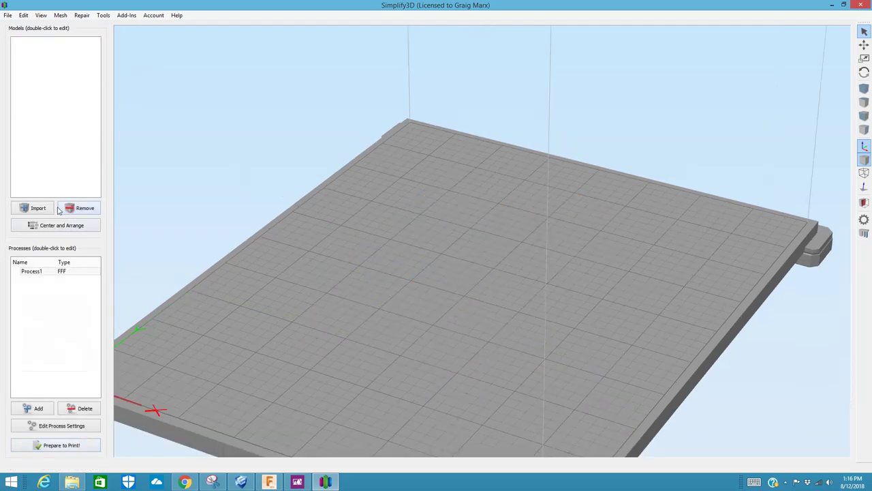
pyautogui.click(37, 208)
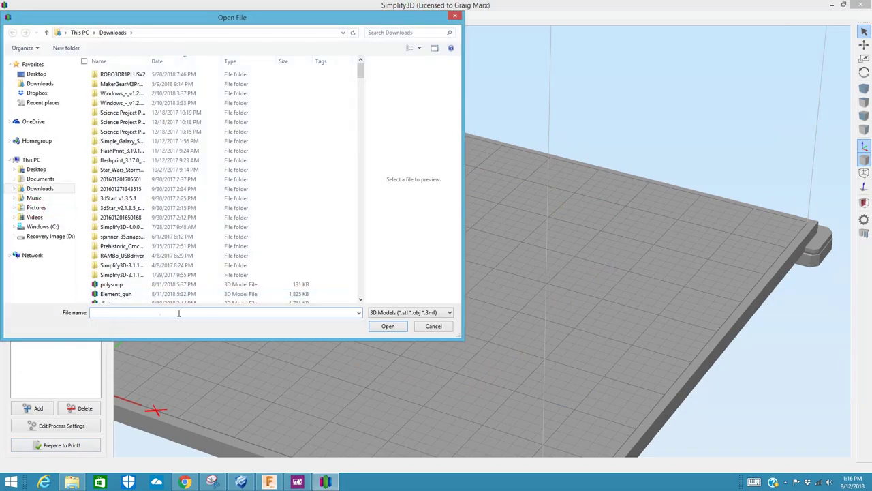
pyautogui.click(360, 298)
pyautogui.click(161, 298)
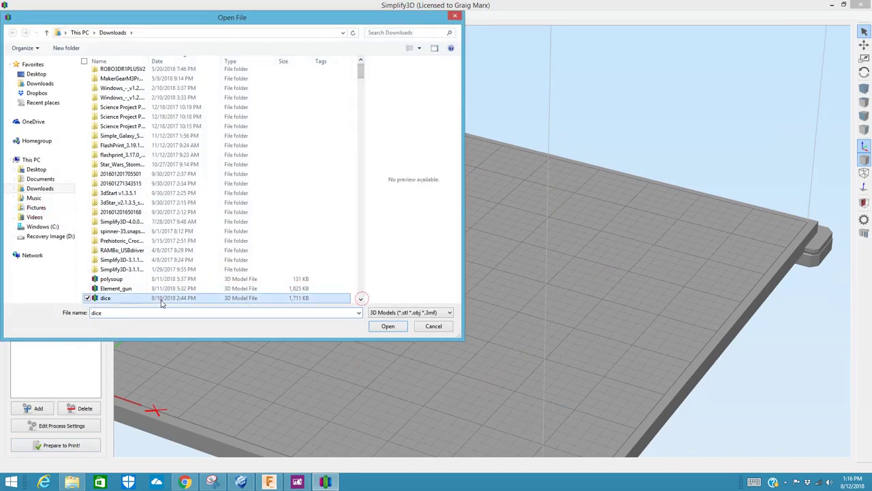
pyautogui.click(386, 326)
pyautogui.moveTo(374, 372); pyautogui.dragTo(417, 341)
pyautogui.scroll(2, 420, 353)
pyautogui.scroll(-3, 423, 365)
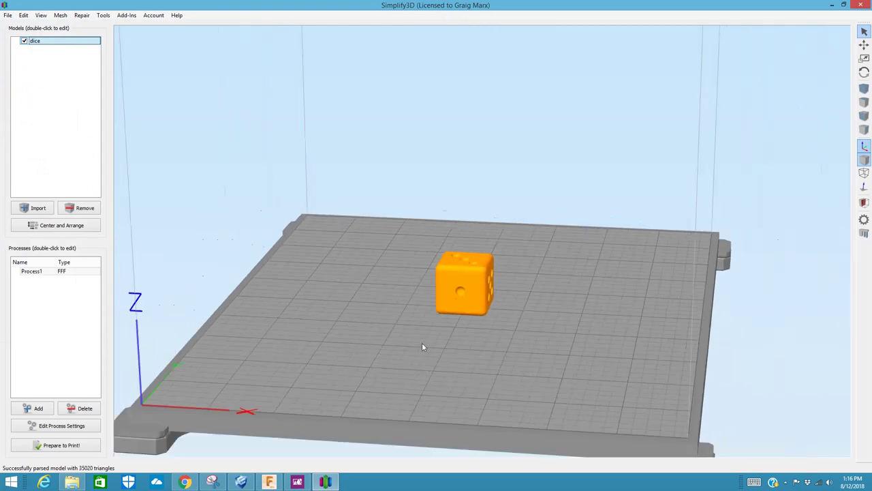
pyautogui.moveTo(407, 351); pyautogui.dragTo(393, 362)
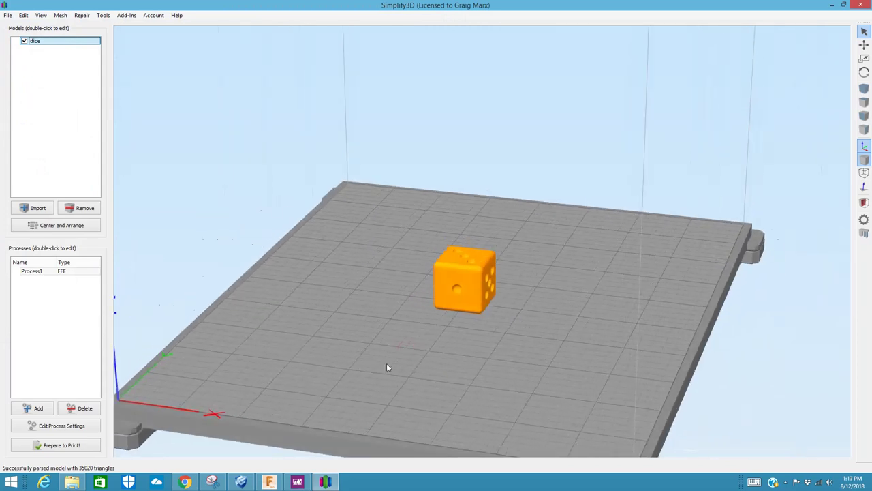
# Step: Start the Variable Settings Wizard for Process1 and raise the split height to about 15.90 mm on the dice
pyautogui.click(102, 16)
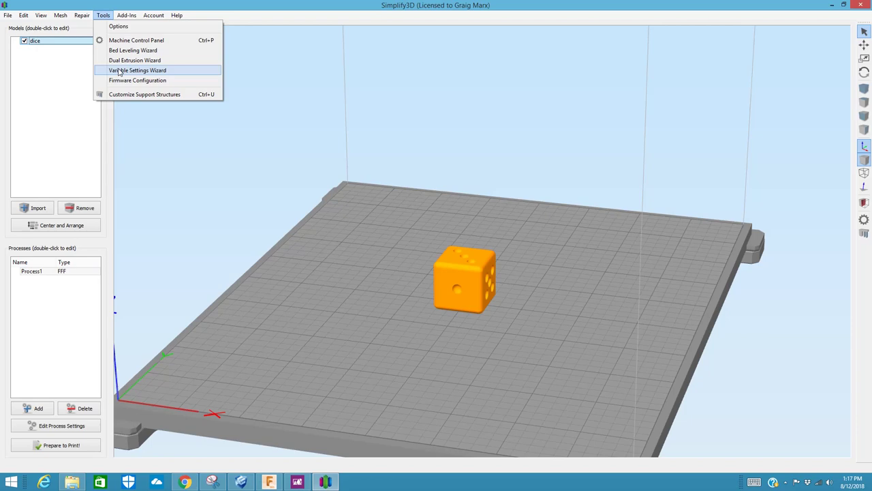
pyautogui.click(120, 72)
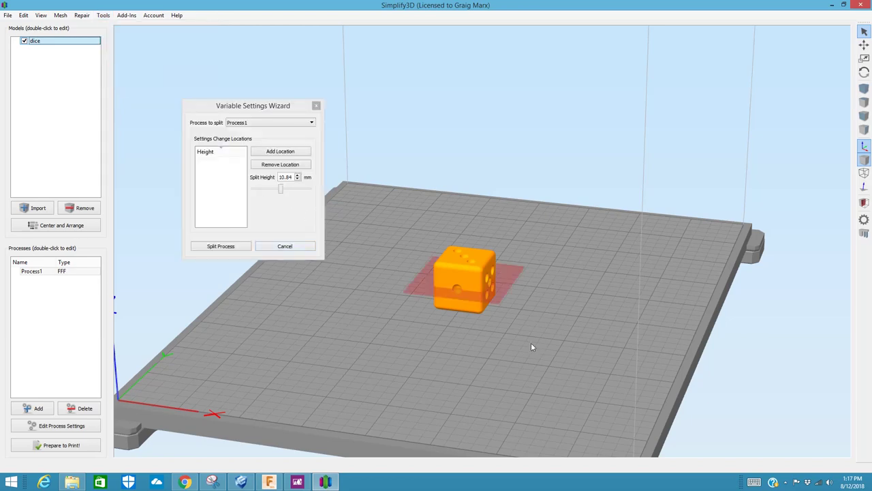
pyautogui.moveTo(532, 347); pyautogui.dragTo(435, 214)
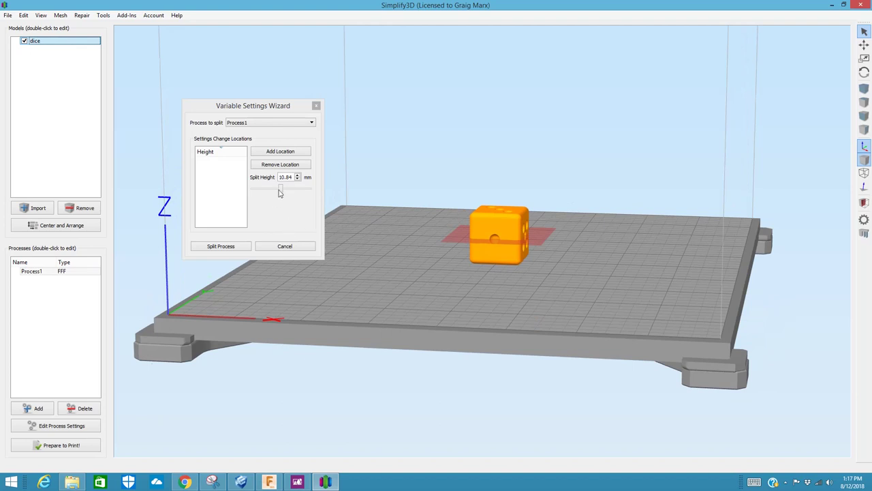
pyautogui.moveTo(280, 190)
pyautogui.mouseDown()
pyautogui.moveTo(271, 191)
pyautogui.moveTo(292, 188)
pyautogui.mouseUp()
pyautogui.moveTo(421, 280); pyautogui.dragTo(440, 261)
pyautogui.moveTo(293, 190); pyautogui.dragTo(295, 192)
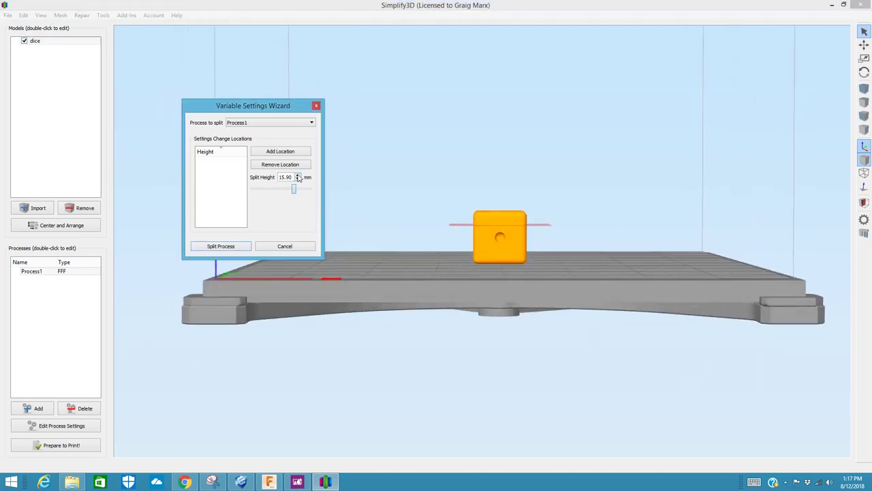
# Step: Set the split height to 16.00 mm, add it as a settings change location, and split Process1 there
pyautogui.click(298, 175)
pyautogui.click(298, 179)
pyautogui.click(298, 179)
pyautogui.click(298, 179)
pyautogui.click(298, 179)
pyautogui.press('Return')
pyautogui.click(322, 193)
pyautogui.click(268, 153)
pyautogui.moveTo(426, 192)
pyautogui.mouseDown()
pyautogui.moveTo(398, 207)
pyautogui.moveTo(417, 192)
pyautogui.mouseUp()
pyautogui.click(501, 232)
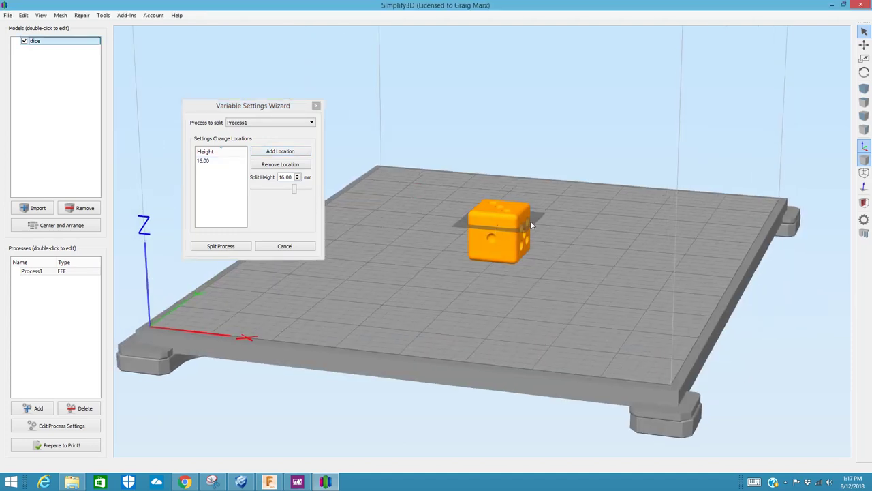
pyautogui.click(214, 251)
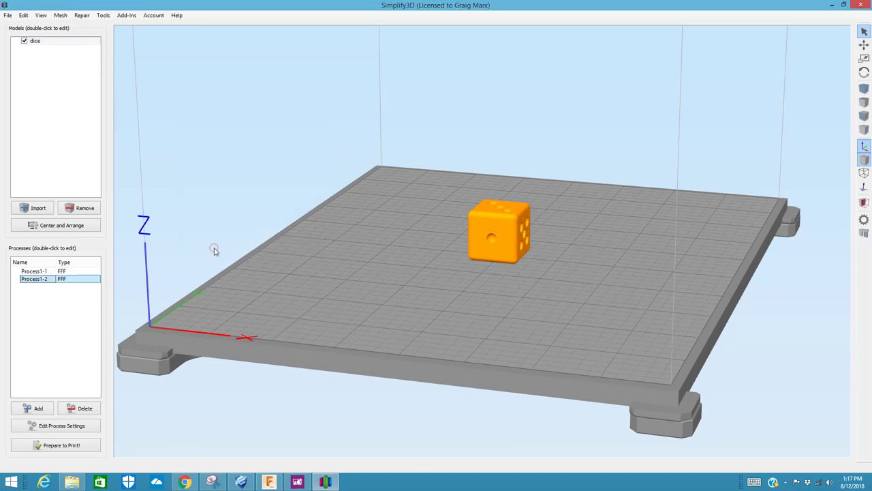
# Step: Review the infill settings of Process1-1 for the lower part of the dice
pyautogui.keyDown('ctrl'); pyautogui.click(41, 272); pyautogui.keyUp('ctrl')
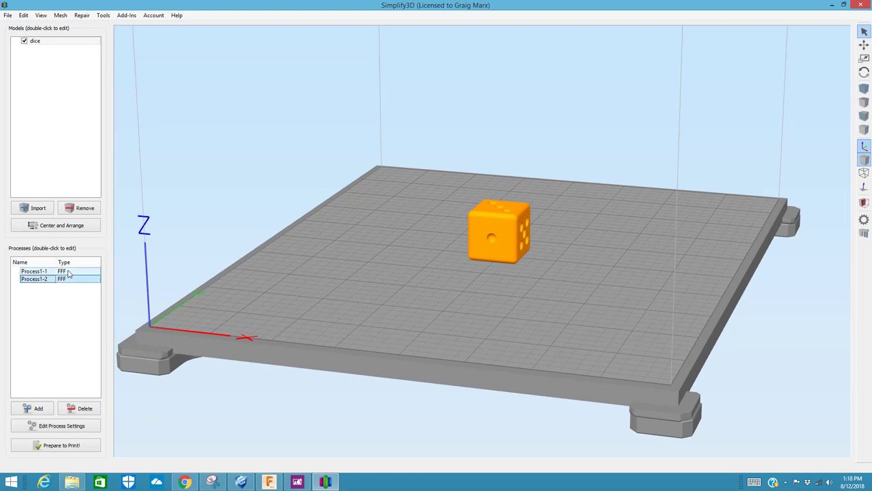
pyautogui.click(34, 280)
pyautogui.doubleClick(47, 272)
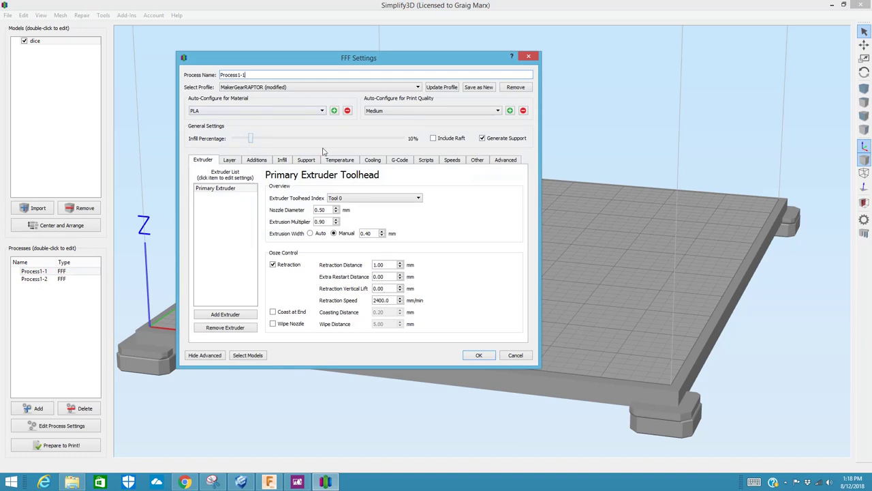
pyautogui.click(282, 160)
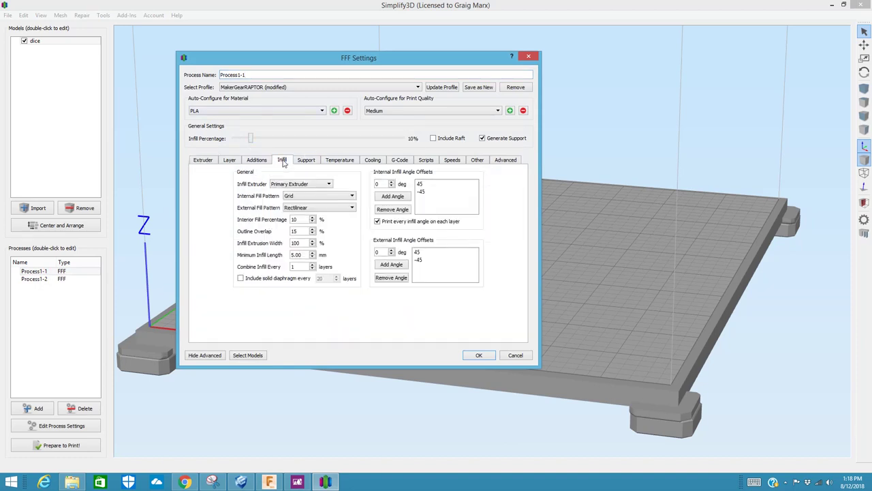
pyautogui.click(486, 355)
# Step: Set the infill percentage of Process1-2 to 50%
pyautogui.doubleClick(38, 278)
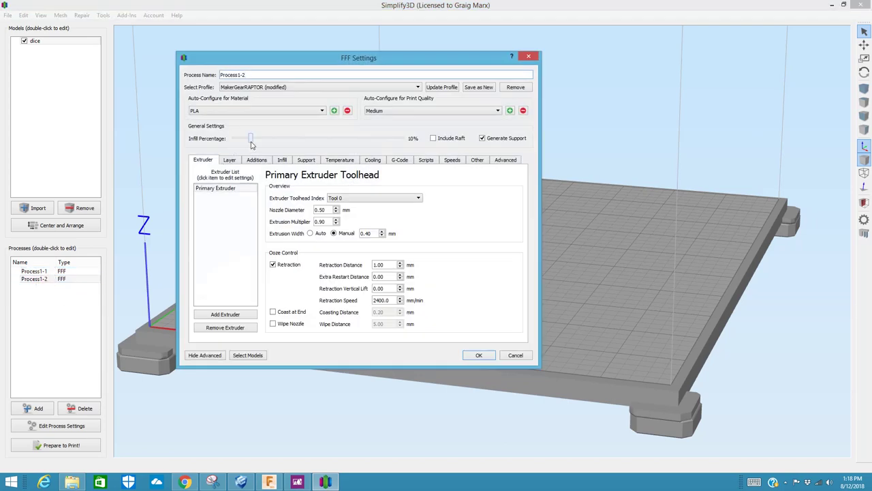
pyautogui.moveTo(251, 139); pyautogui.dragTo(318, 141)
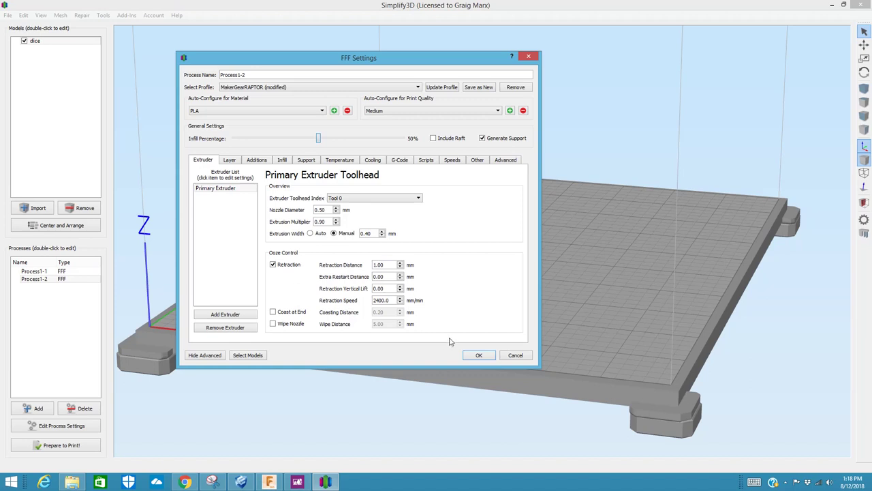
pyautogui.click(490, 358)
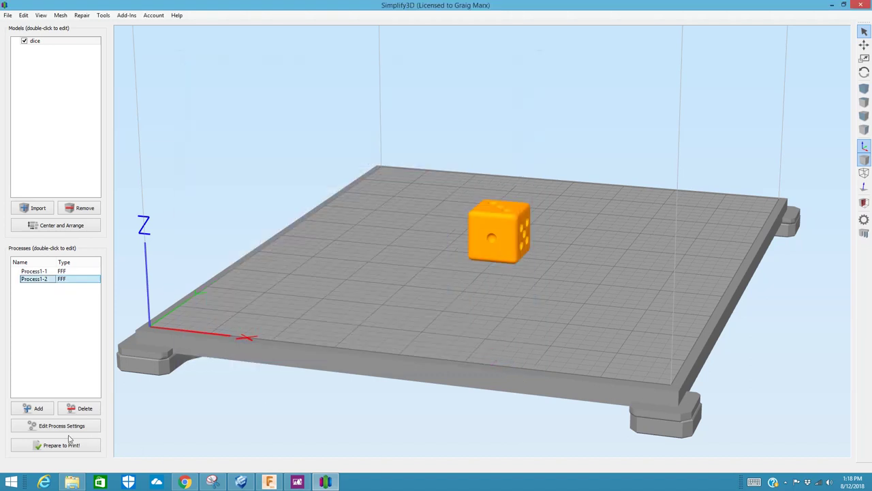
# Step: Prepare the print with both Process1-1 and Process1-2 using continuous layer-by-layer printing, and view the dice toolpaths
pyautogui.click(61, 445)
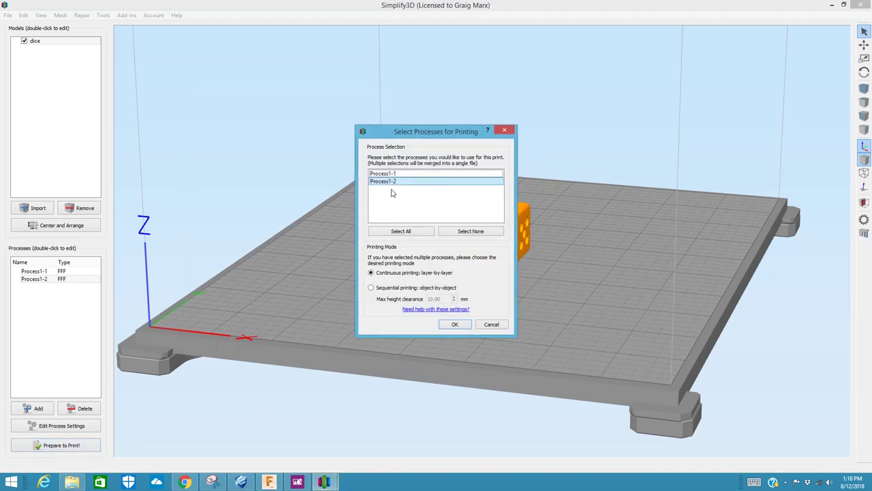
pyautogui.click(411, 231)
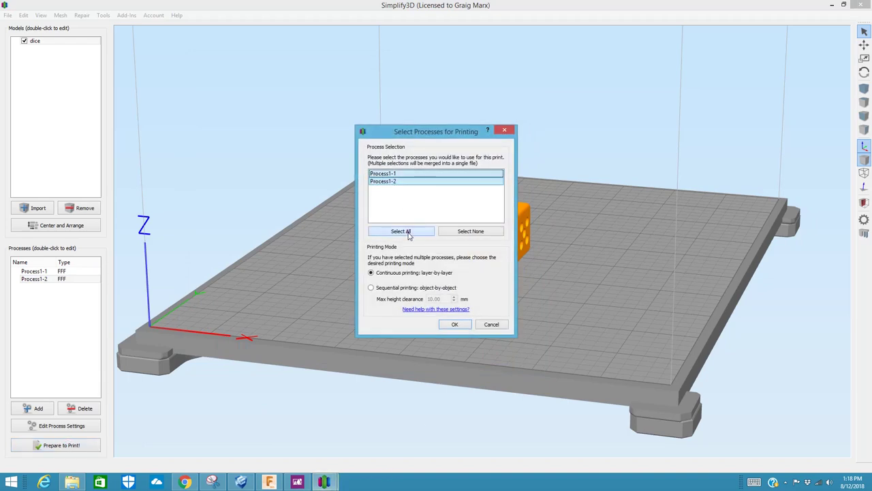
pyautogui.click(454, 324)
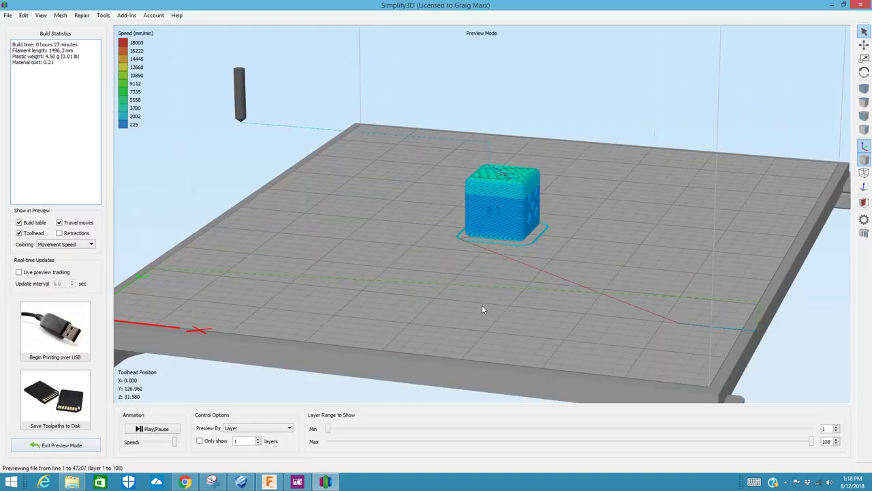
pyautogui.scroll(3, 482, 310)
pyautogui.scroll(-5, 385, 273)
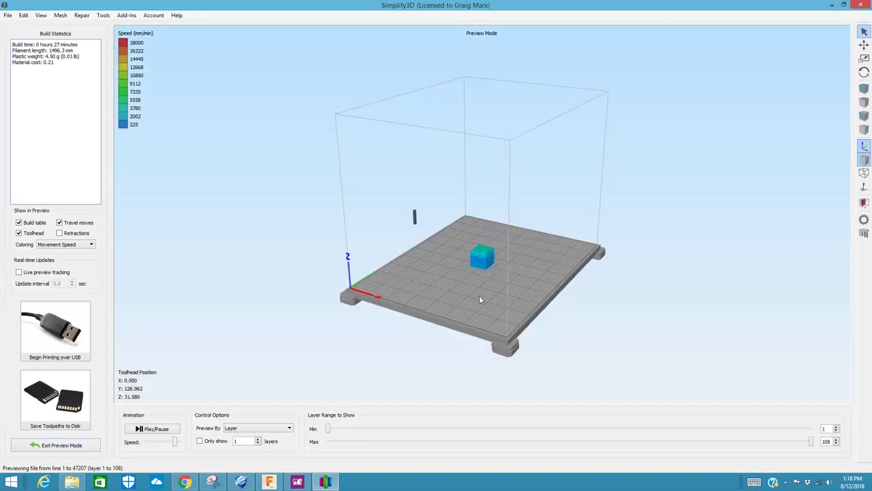
pyautogui.scroll(8, 480, 298)
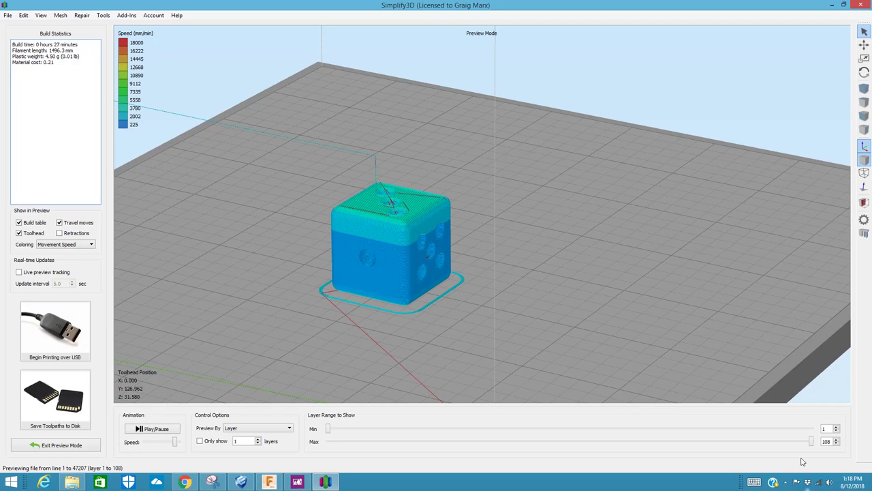
# Step: Lower the highest shown layer to 80 and examine the infill below the split height up close
pyautogui.click(836, 444)
pyautogui.click(836, 444)
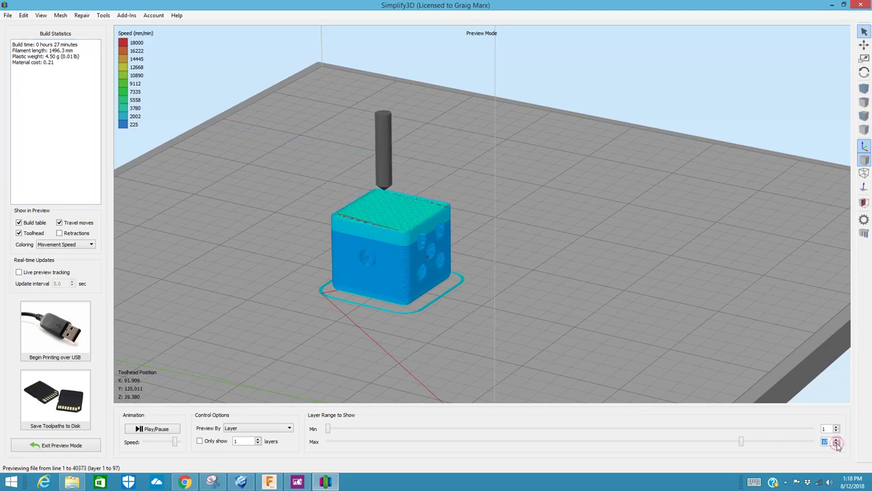
pyautogui.click(836, 444)
pyautogui.click(837, 443)
pyautogui.click(836, 443)
pyautogui.click(836, 444)
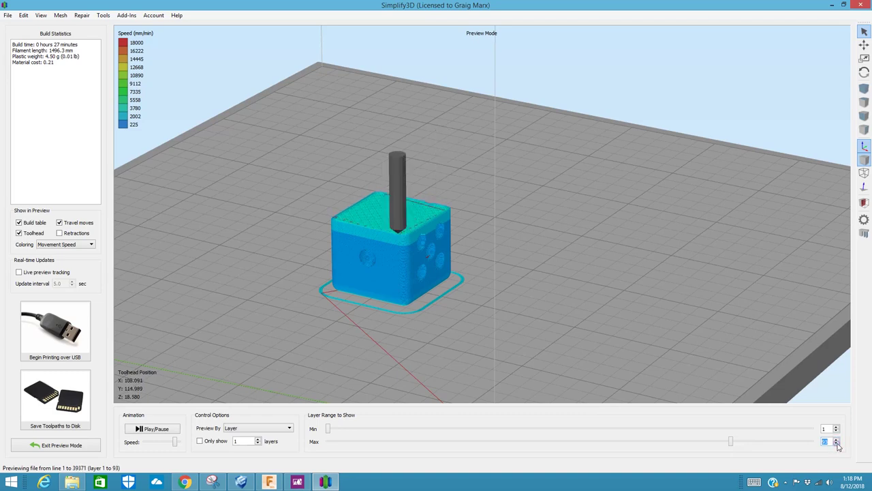
pyautogui.click(836, 443)
pyautogui.click(836, 444)
pyautogui.click(836, 444)
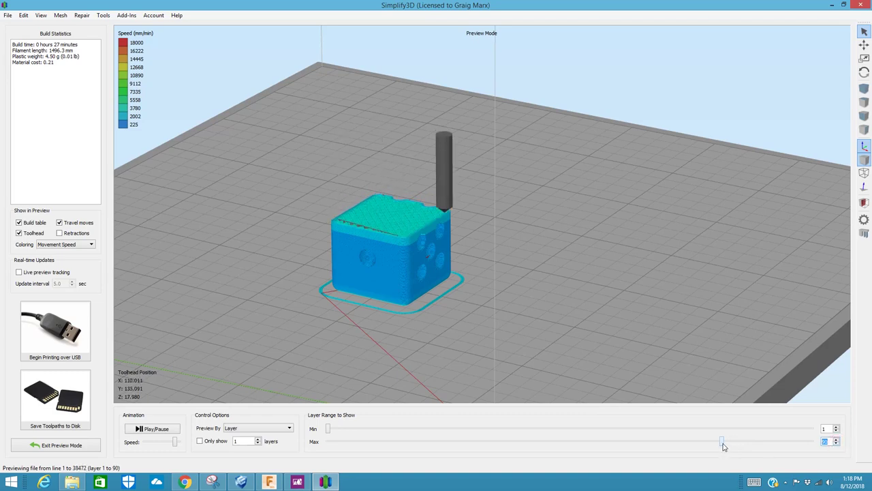
pyautogui.moveTo(721, 442); pyautogui.dragTo(679, 443)
pyautogui.scroll(8, 415, 331)
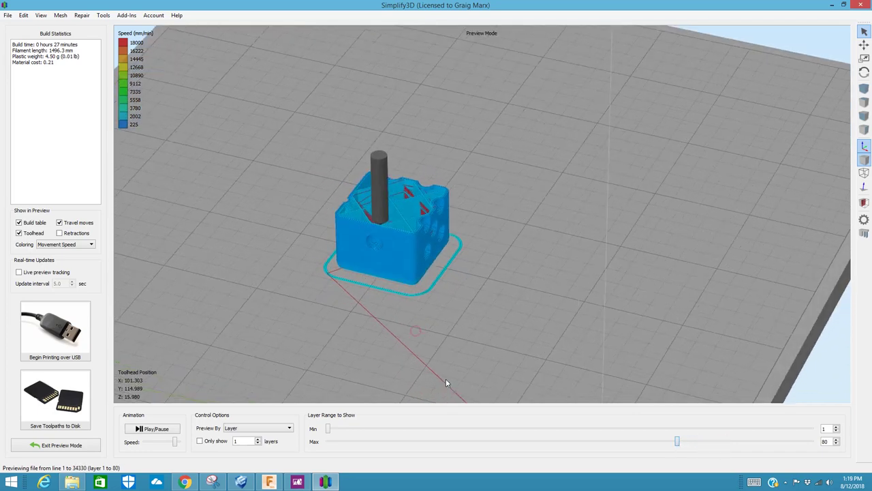
pyautogui.moveTo(471, 284); pyautogui.dragTo(519, 267)
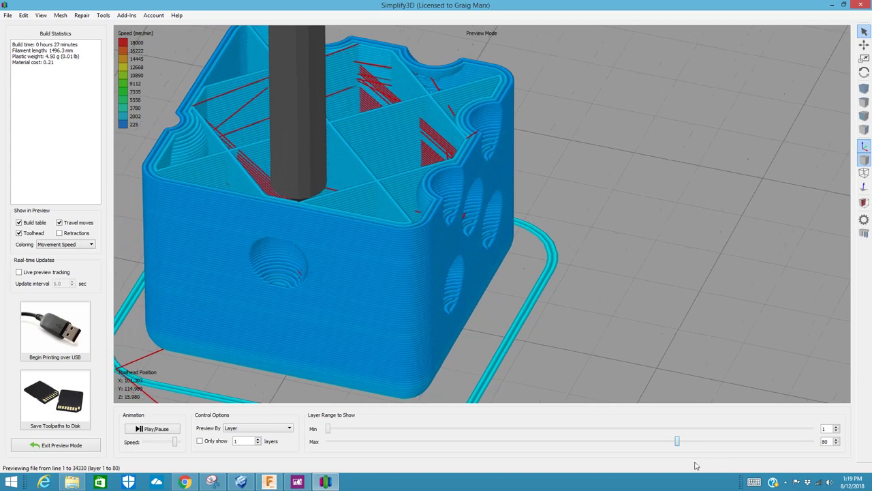
# Step: Compare the infill at layers 59 and 86, restore the range to layer 108, and exit the toolpath preview
pyautogui.moveTo(677, 442); pyautogui.dragTo(647, 443)
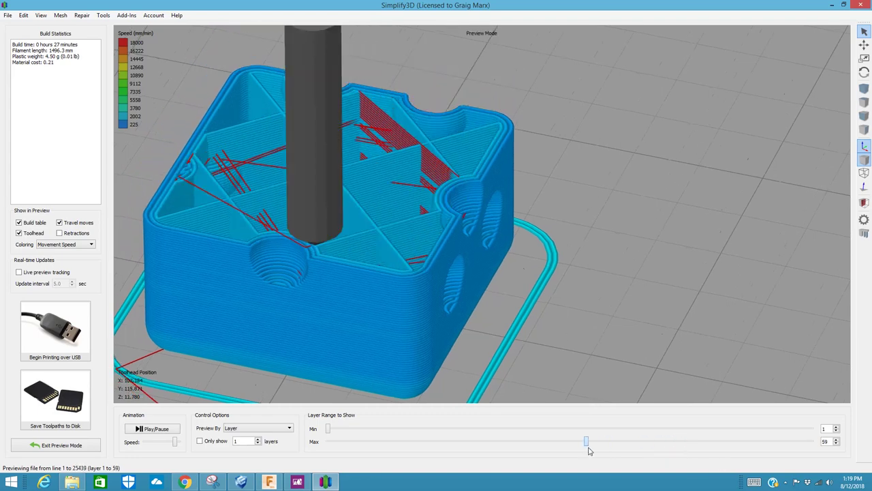
pyautogui.moveTo(590, 450); pyautogui.dragTo(711, 444)
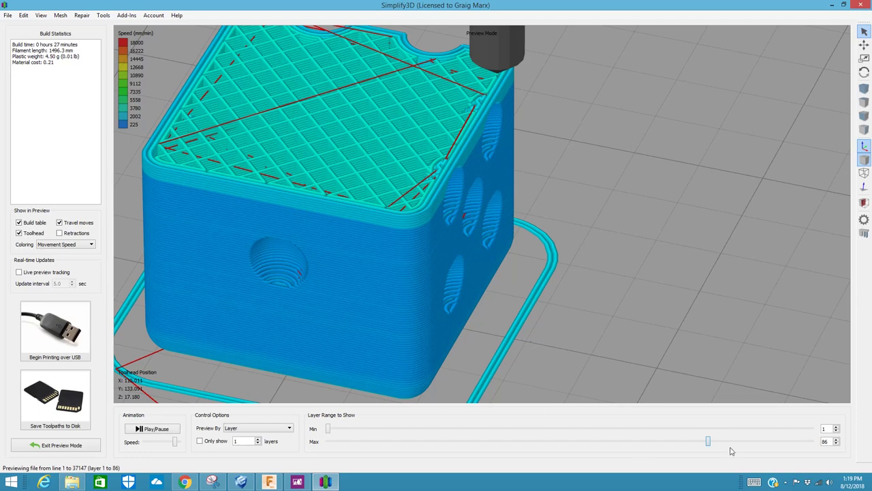
pyautogui.moveTo(710, 444); pyautogui.dragTo(808, 441)
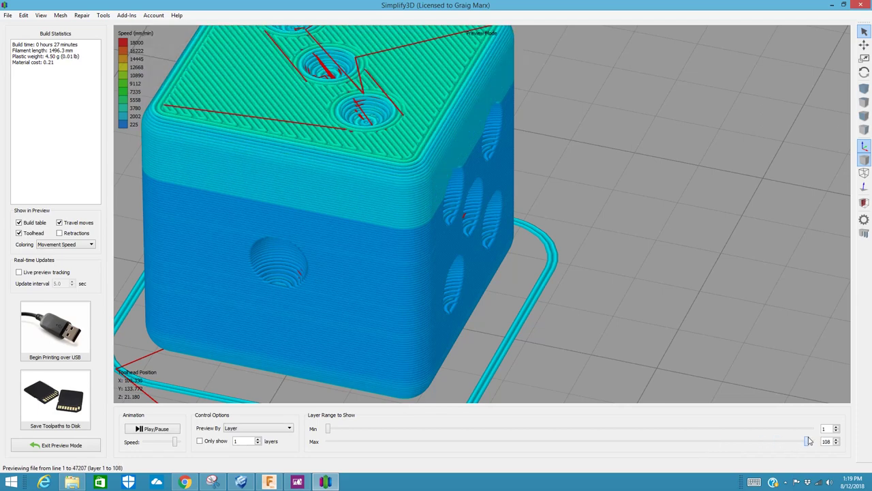
pyautogui.click(61, 445)
pyautogui.scroll(5, 276, 407)
pyautogui.scroll(-5, 276, 407)
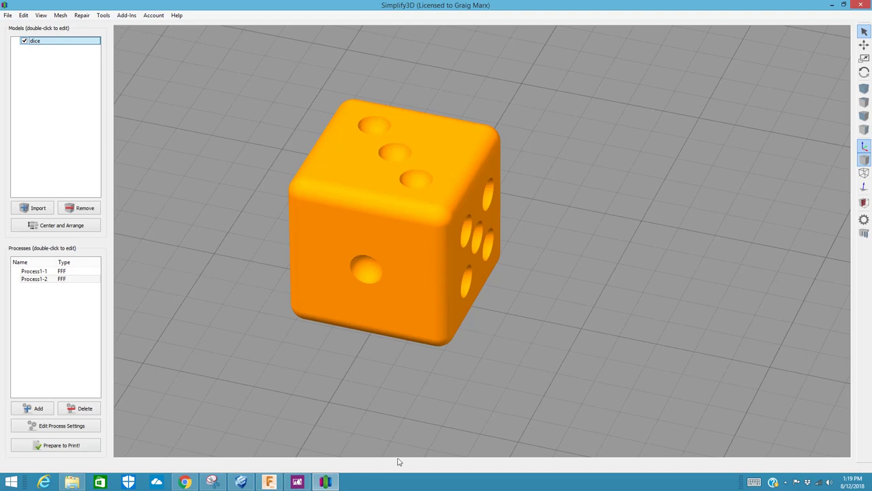
pyautogui.scroll(2, 222, 383)
pyautogui.scroll(-3, 225, 386)
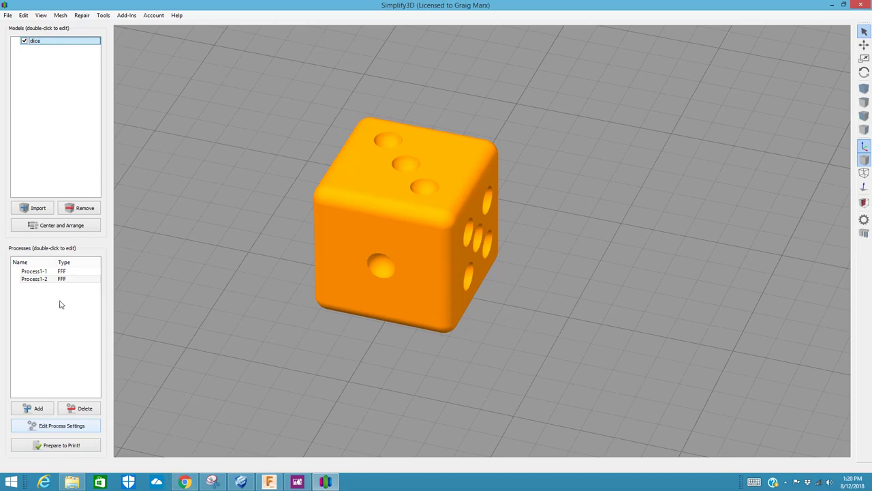
# Step: Examine the dice from beneath the print bed and from above to check its faces and placement
pyautogui.moveTo(440, 321); pyautogui.dragTo(448, 346)
pyautogui.press('f')
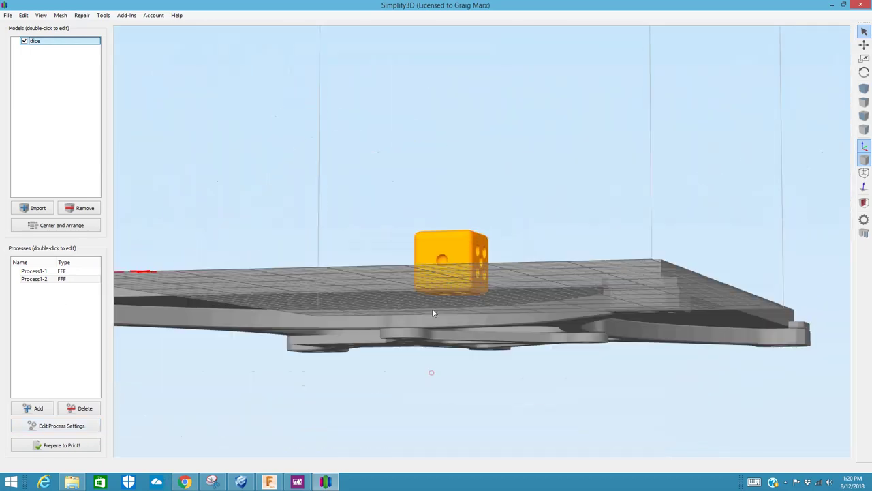
pyautogui.moveTo(432, 313); pyautogui.dragTo(442, 204)
pyautogui.scroll(5, 477, 262)
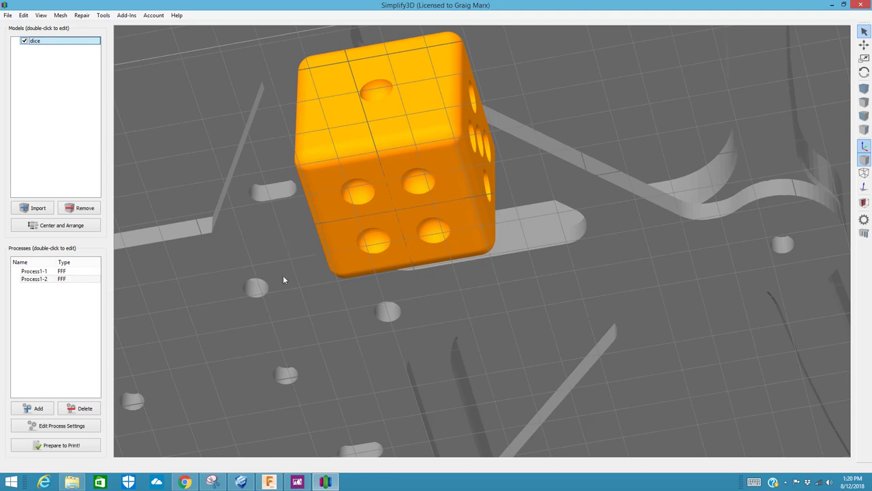
pyautogui.moveTo(282, 274); pyautogui.dragTo(292, 286)
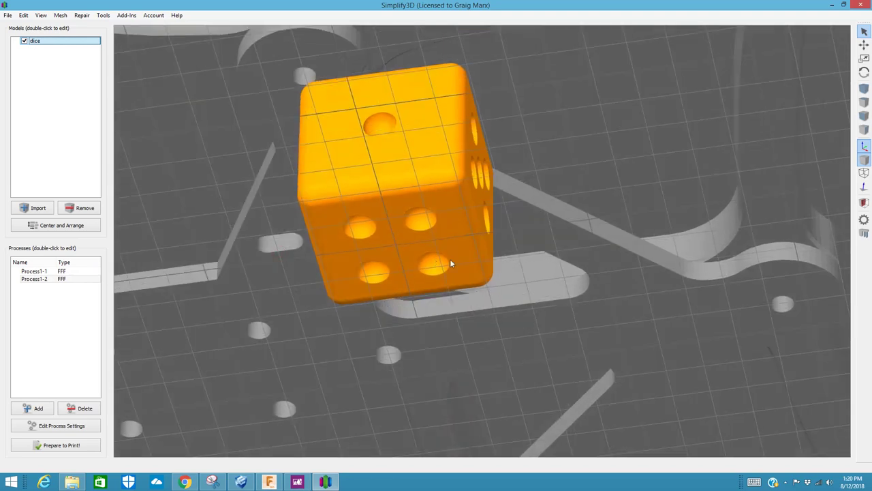
pyautogui.scroll(-8, 522, 277)
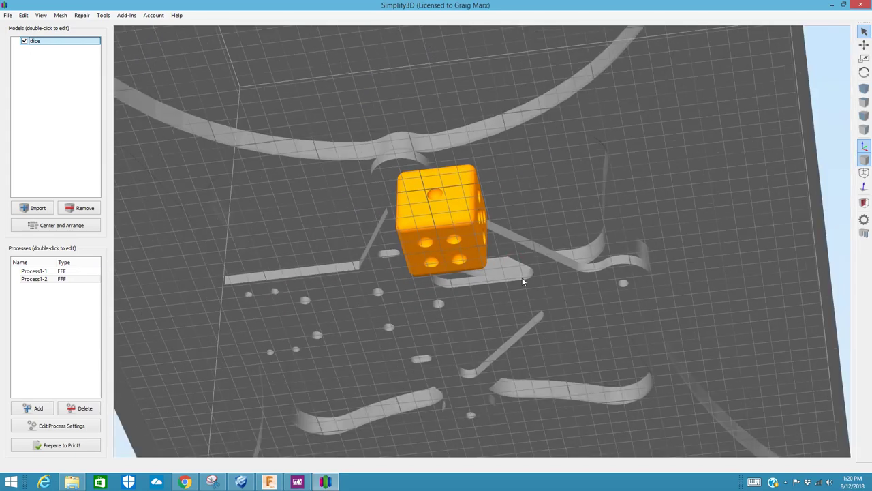
pyautogui.moveTo(522, 278); pyautogui.dragTo(434, 355)
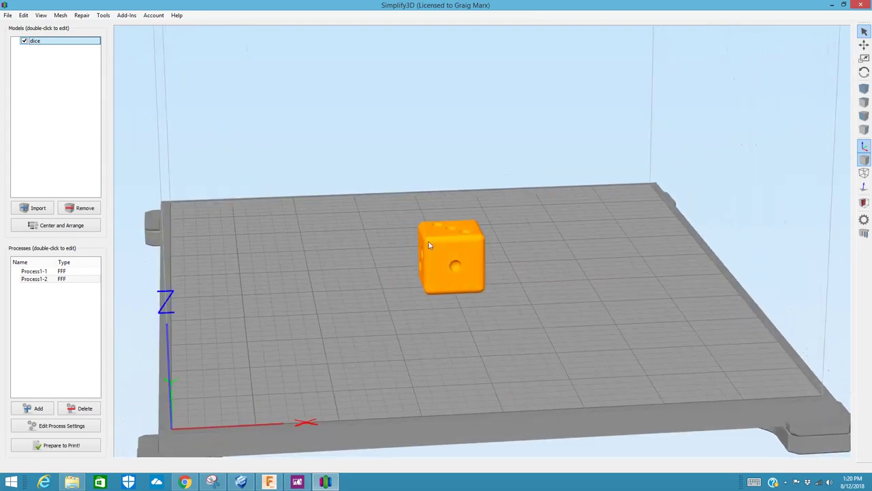
pyautogui.scroll(3, 456, 331)
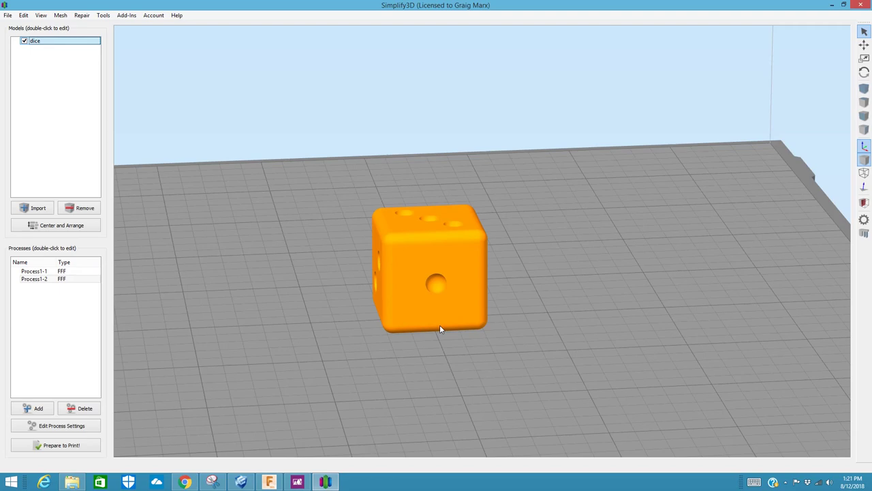
pyautogui.hotkey('ctrl', '0')
pyautogui.moveTo(417, 366)
pyautogui.mouseDown()
pyautogui.moveTo(423, 430)
pyautogui.moveTo(409, 424)
pyautogui.mouseUp()
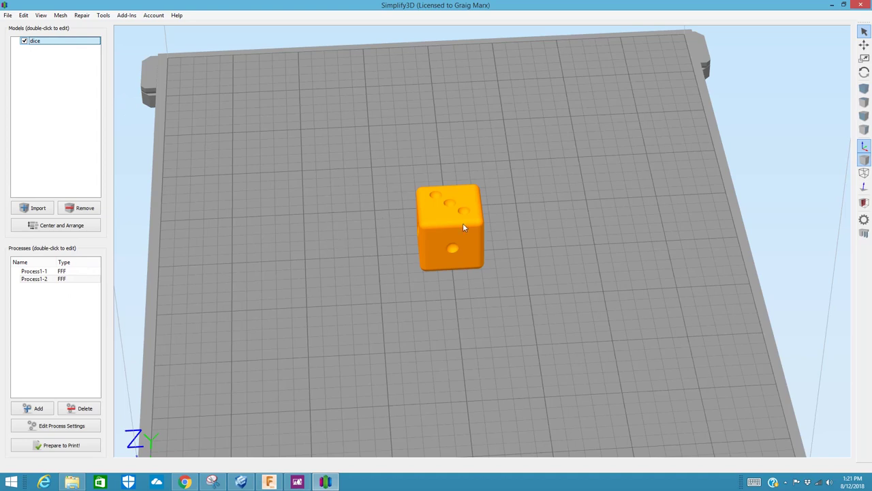
# Step: Duplicate the dice to make 15 in total, and center and arrange them on the print bed
pyautogui.click(23, 15)
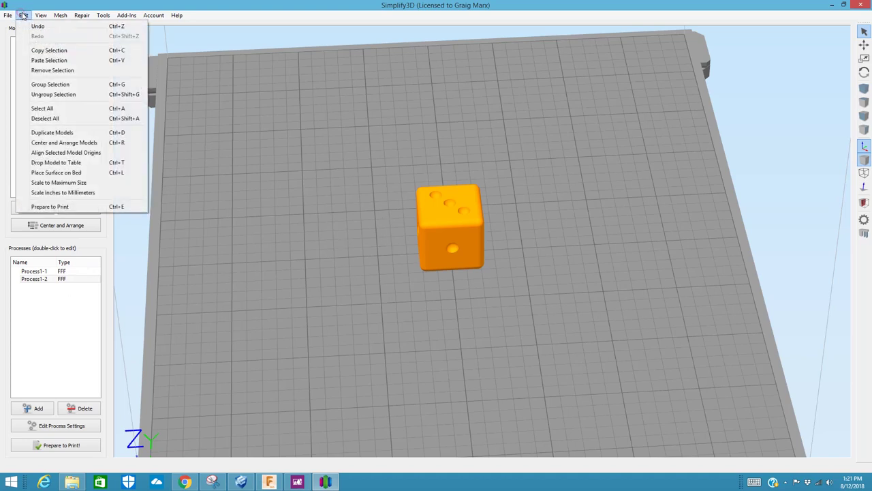
pyautogui.click(67, 132)
pyautogui.click(416, 250)
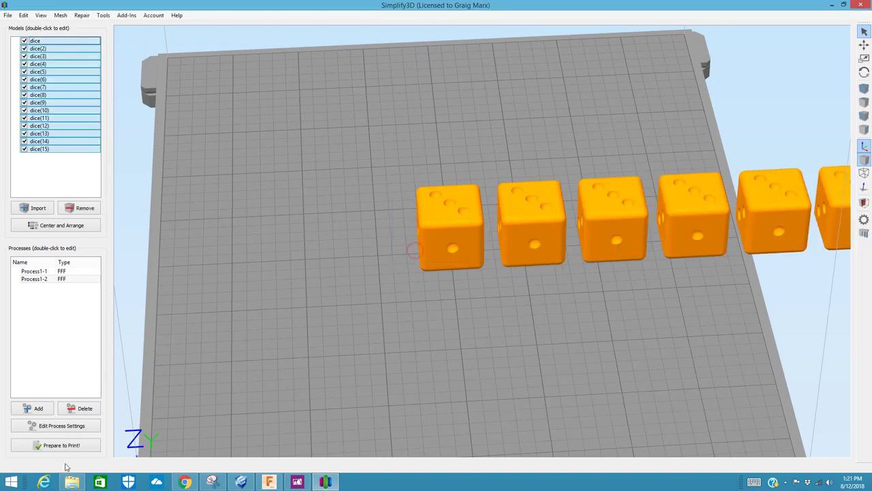
pyautogui.click(68, 225)
# Step: Prepare the arranged dice for printing with both Process1-1 and Process1-2, and open their toolpath preview
pyautogui.click(80, 446)
pyautogui.click(409, 232)
pyautogui.click(455, 325)
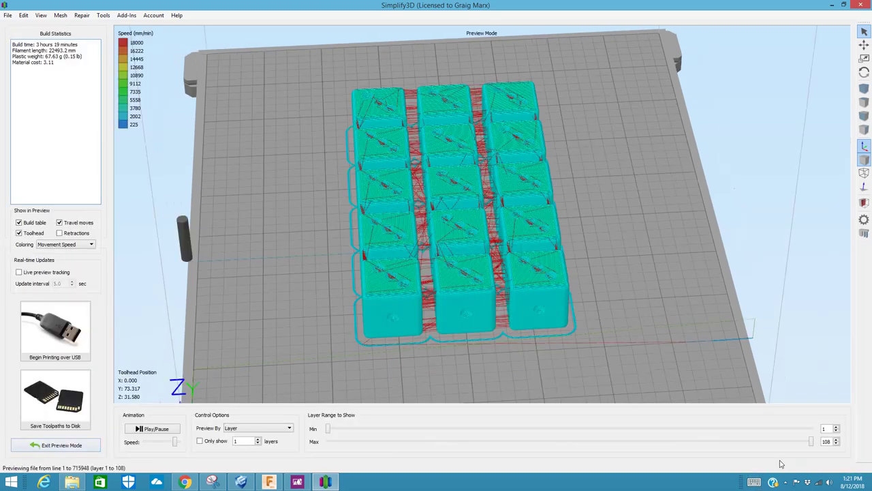
# Step: Compare the infill across all dice with the highest shown layer at 65 and 86, and exit the toolpath preview
pyautogui.moveTo(810, 441); pyautogui.dragTo(613, 442)
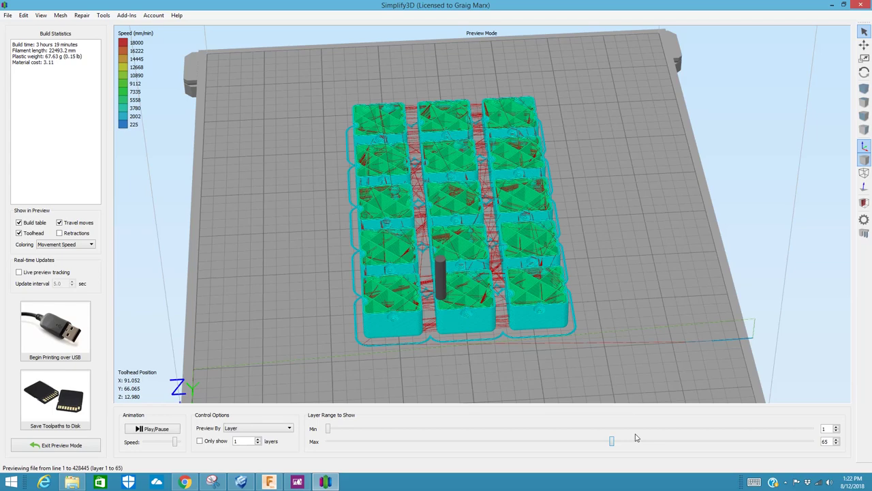
pyautogui.moveTo(612, 441); pyautogui.dragTo(709, 441)
pyautogui.moveTo(621, 368); pyautogui.dragTo(569, 337)
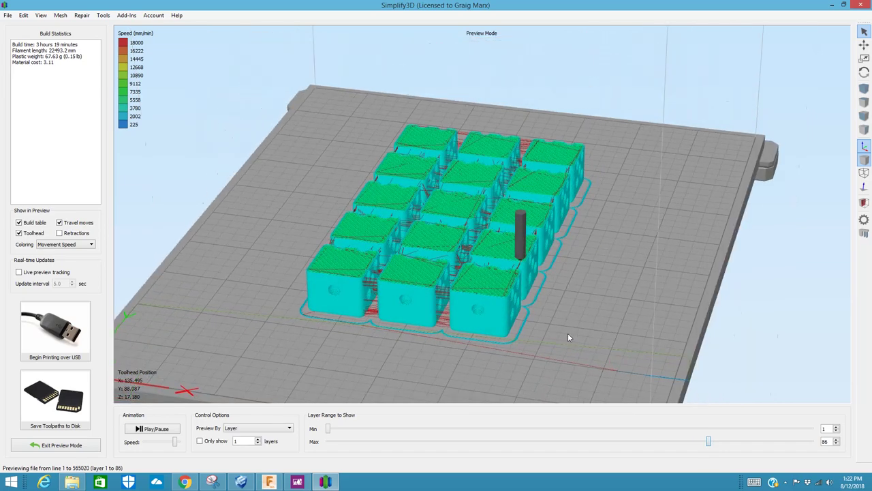
pyautogui.click(93, 445)
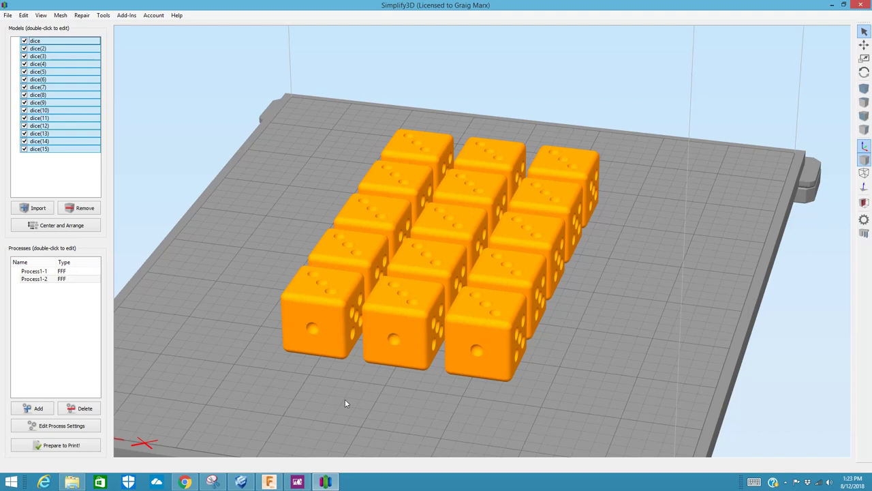
pyautogui.click(786, 482)
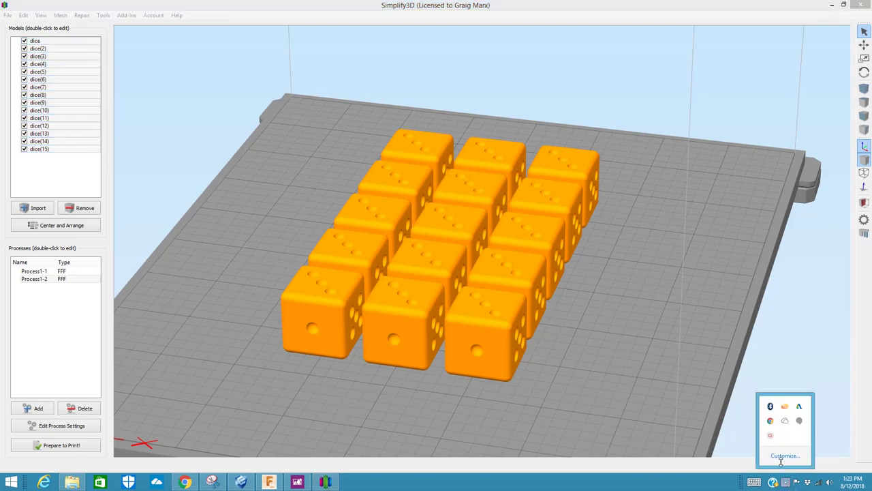